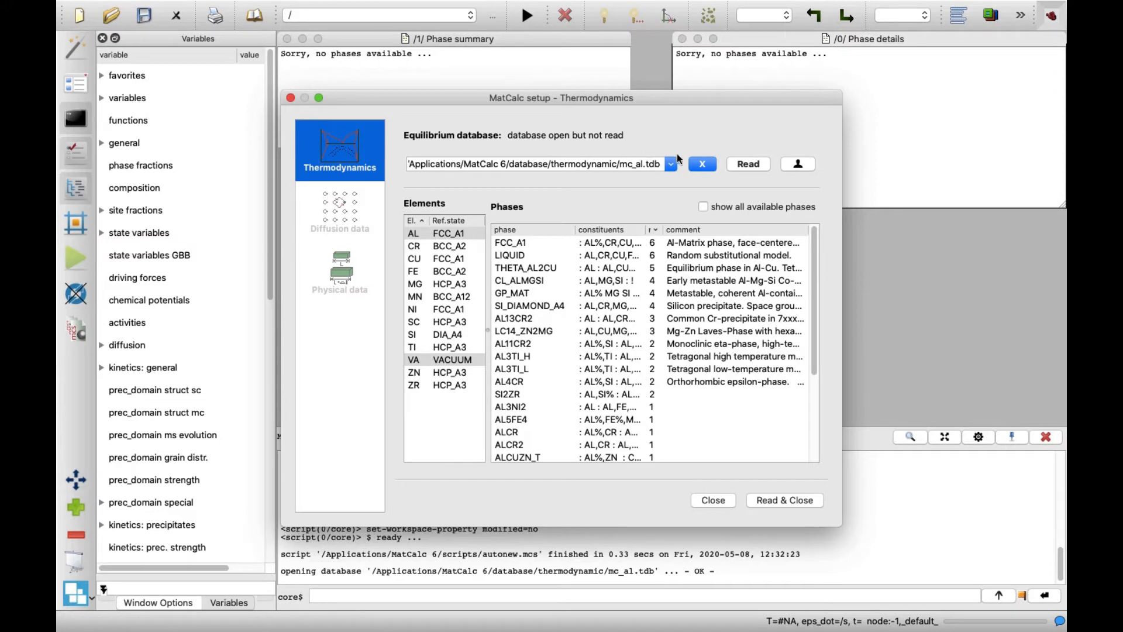
Close the aluminium thermodynamic database and open mc_ni.tdb as the equilibrium database instead.
{"action": "left_click", "coordinate": [703, 165]}
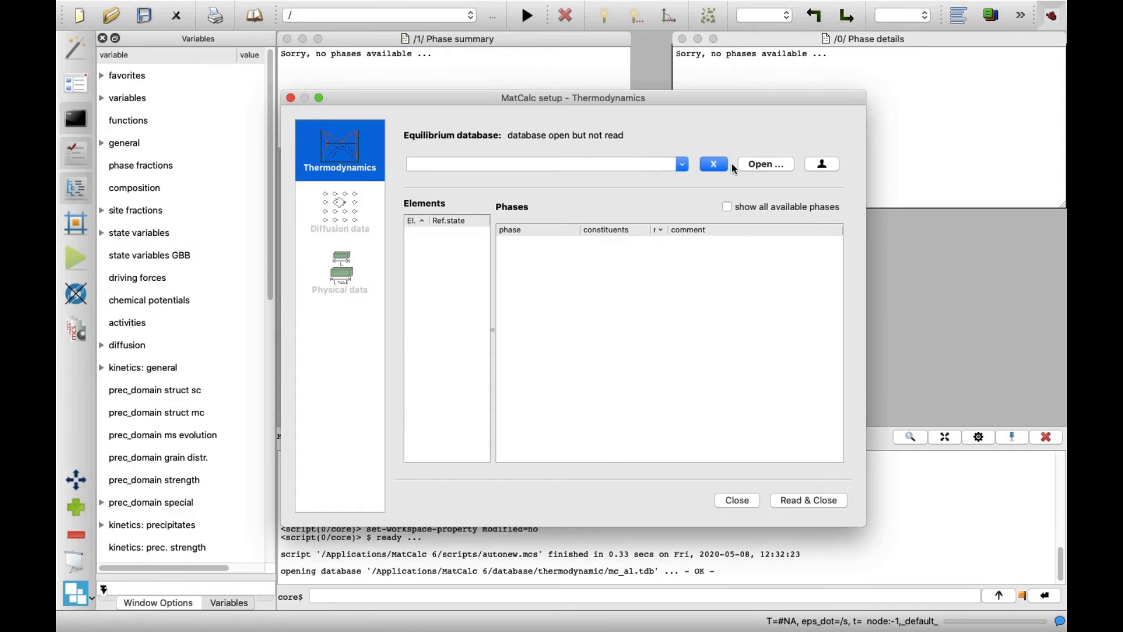
{"action": "left_click", "coordinate": [751, 163]}
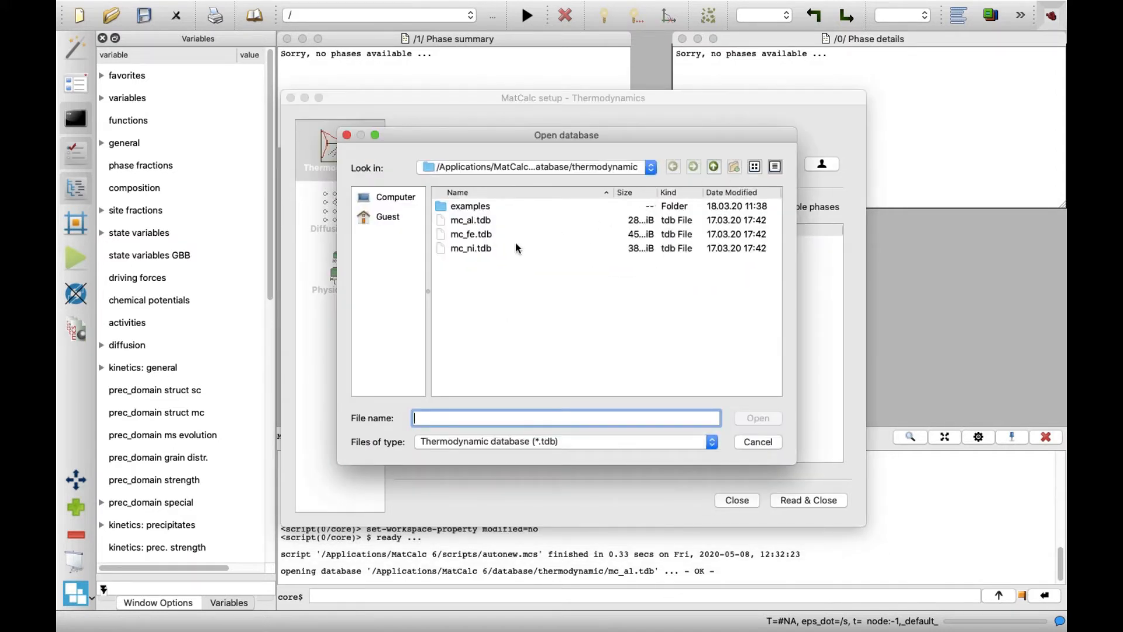
{"action": "left_click", "coordinate": [502, 250]}
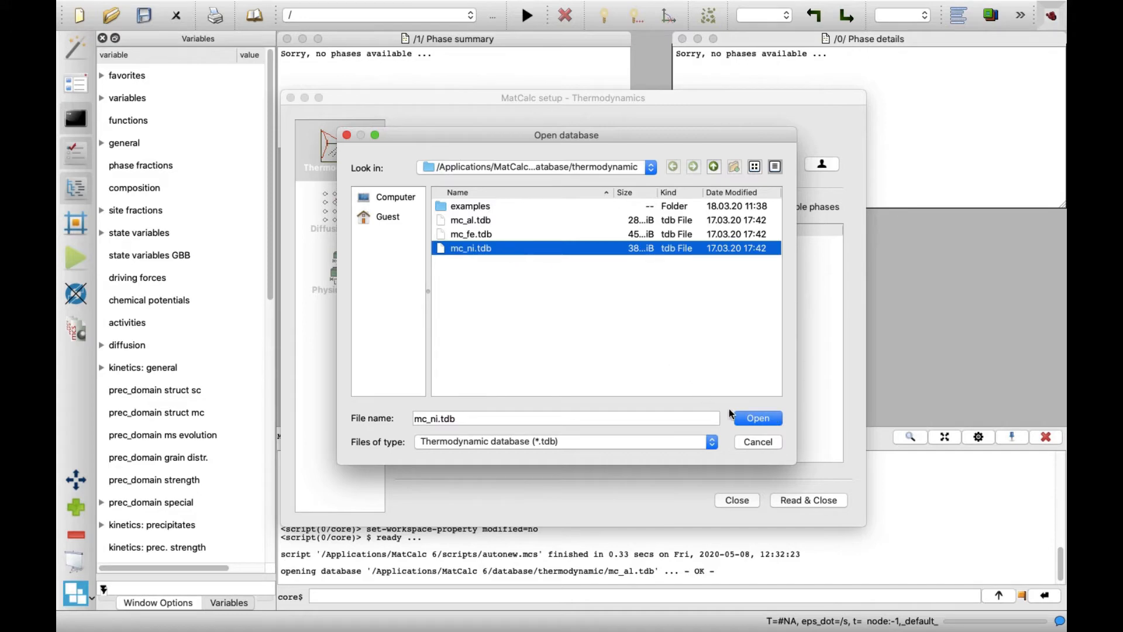
{"action": "left_click", "coordinate": [740, 418]}
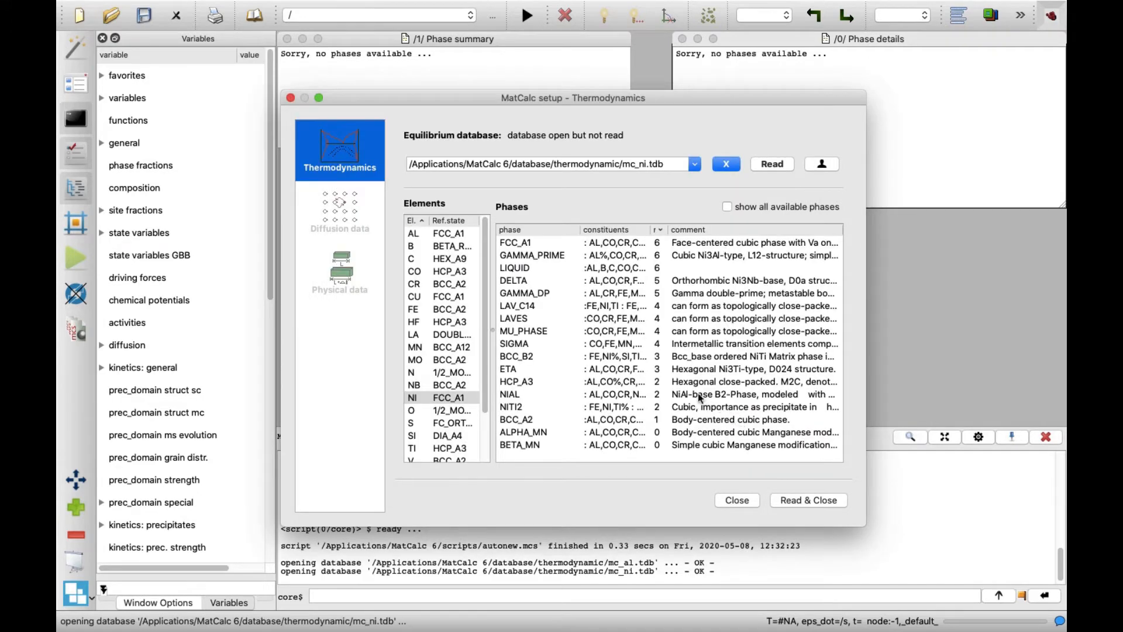
Add the elements AL, CO, CR, MO, TI and W to the nickel system's element selection.
{"action": "left_click", "coordinate": [445, 234]}
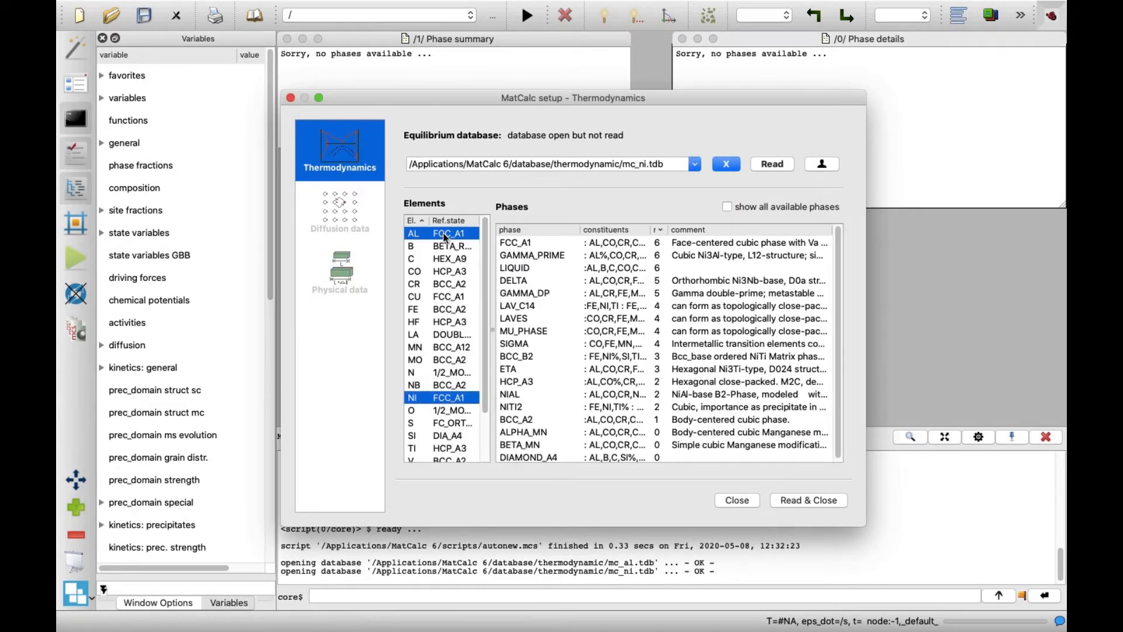
{"action": "left_click", "coordinate": [443, 272]}
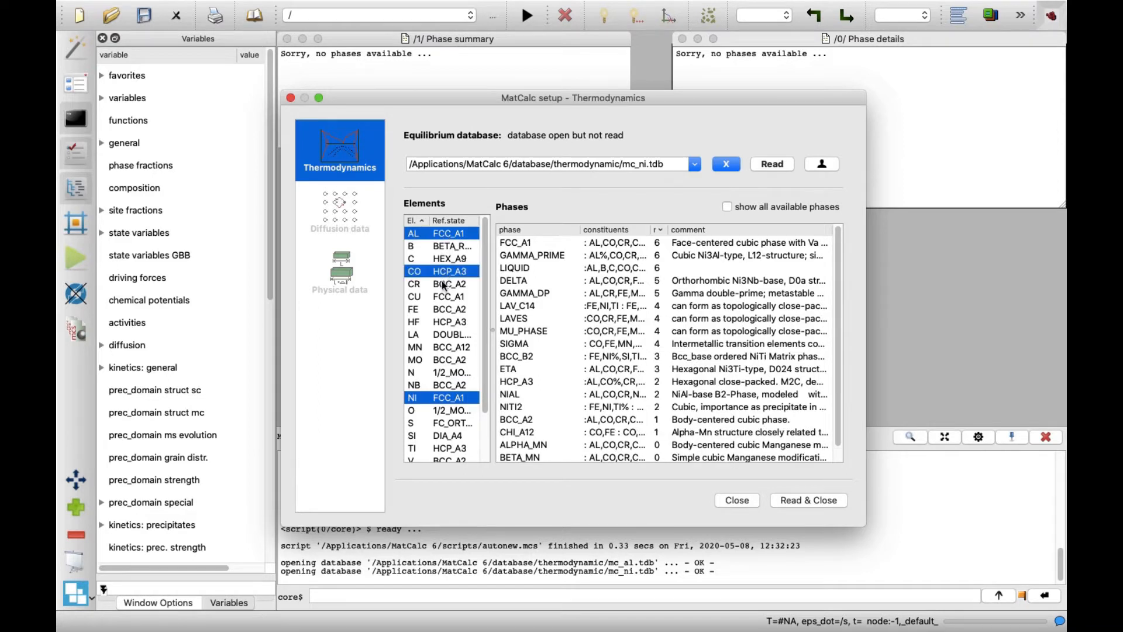
{"action": "left_click", "coordinate": [441, 284]}
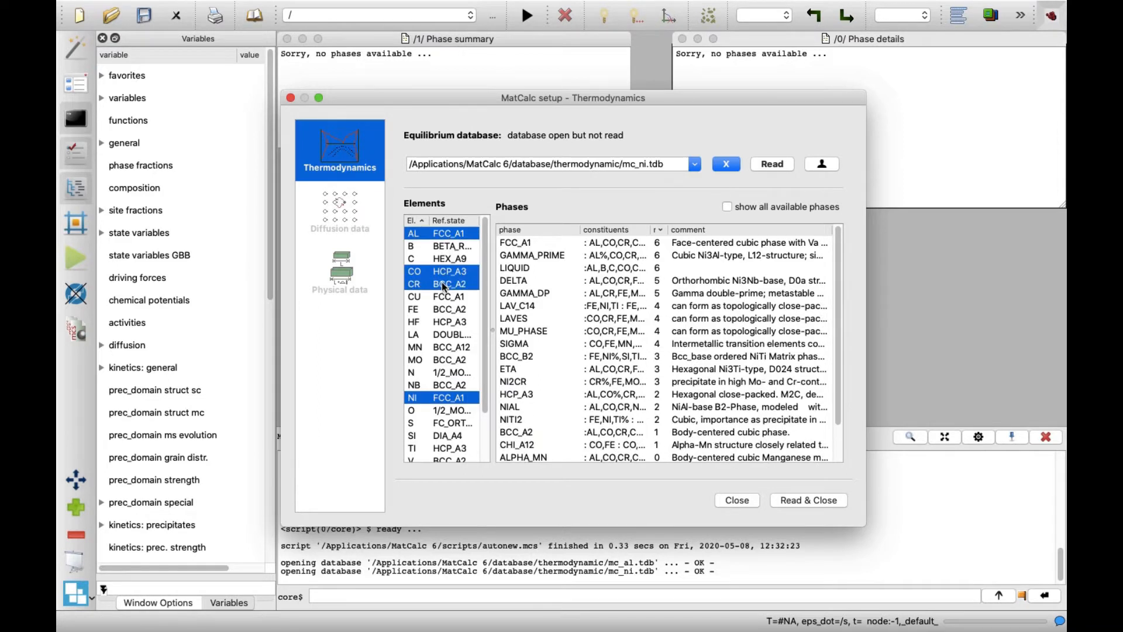
{"action": "left_click", "coordinate": [445, 360]}
{"action": "left_click", "coordinate": [448, 447]}
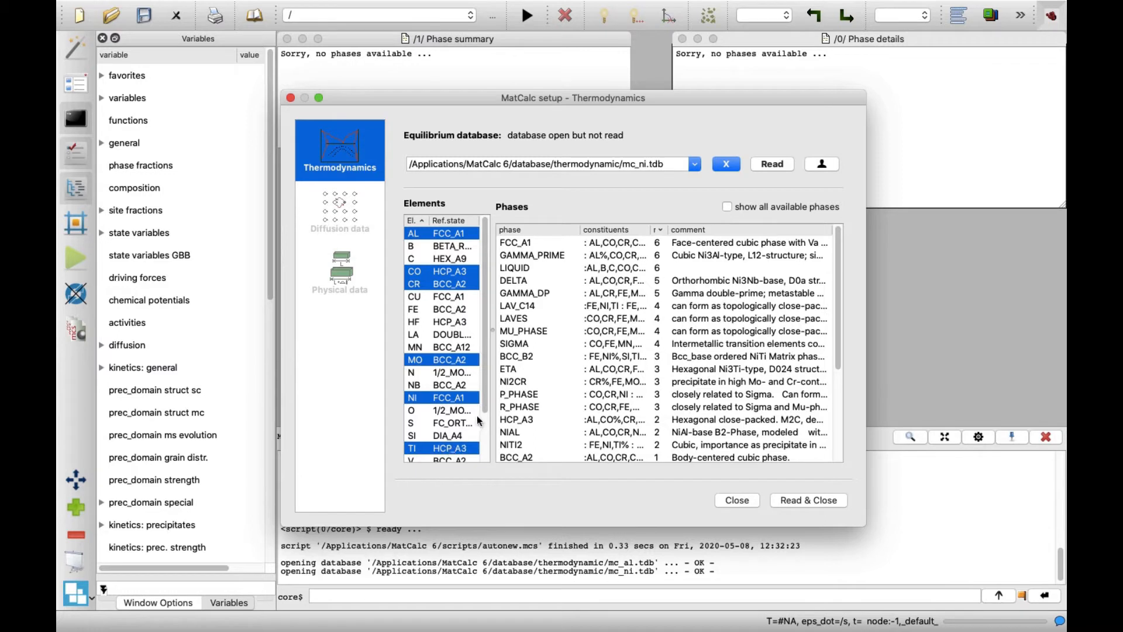
{"action": "scroll", "coordinate": [485, 413], "scroll_direction": "down", "scroll_amount": 4}
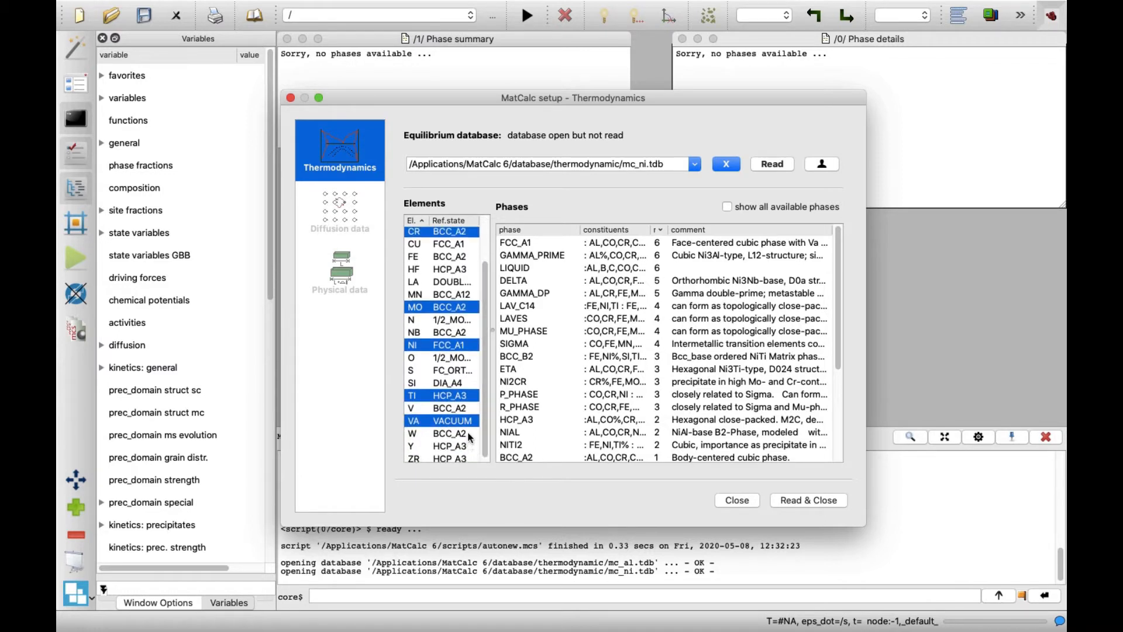
{"action": "left_click", "coordinate": [468, 435]}
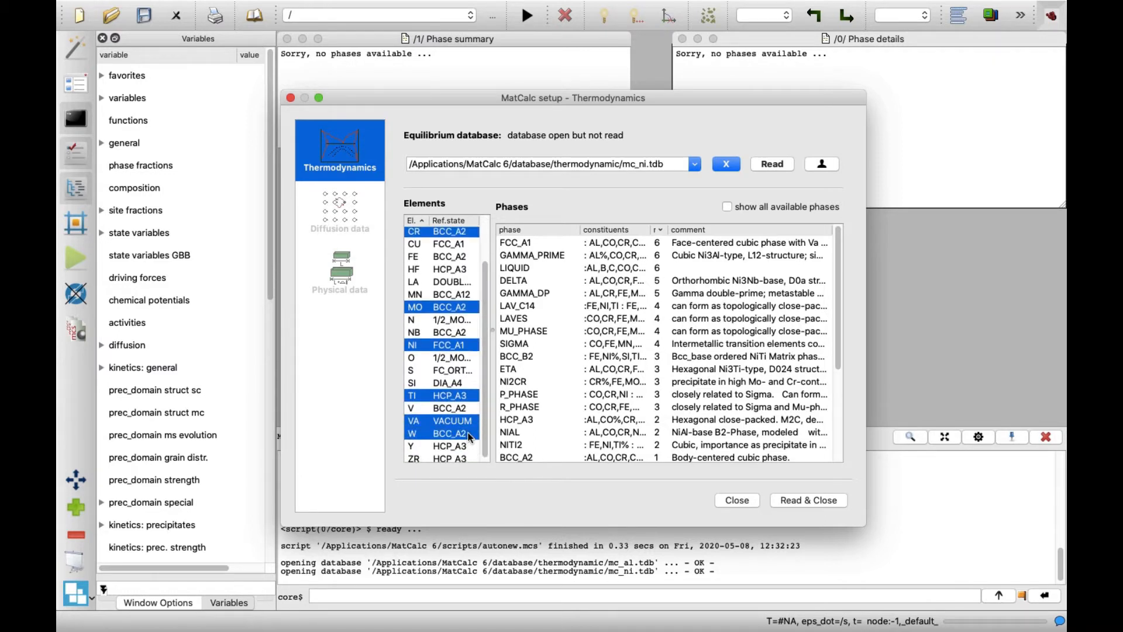
Select the phases FCC_A1 and GAMMA_PRIME and read the thermodynamic data for the chosen system.
{"action": "left_click", "coordinate": [551, 242]}
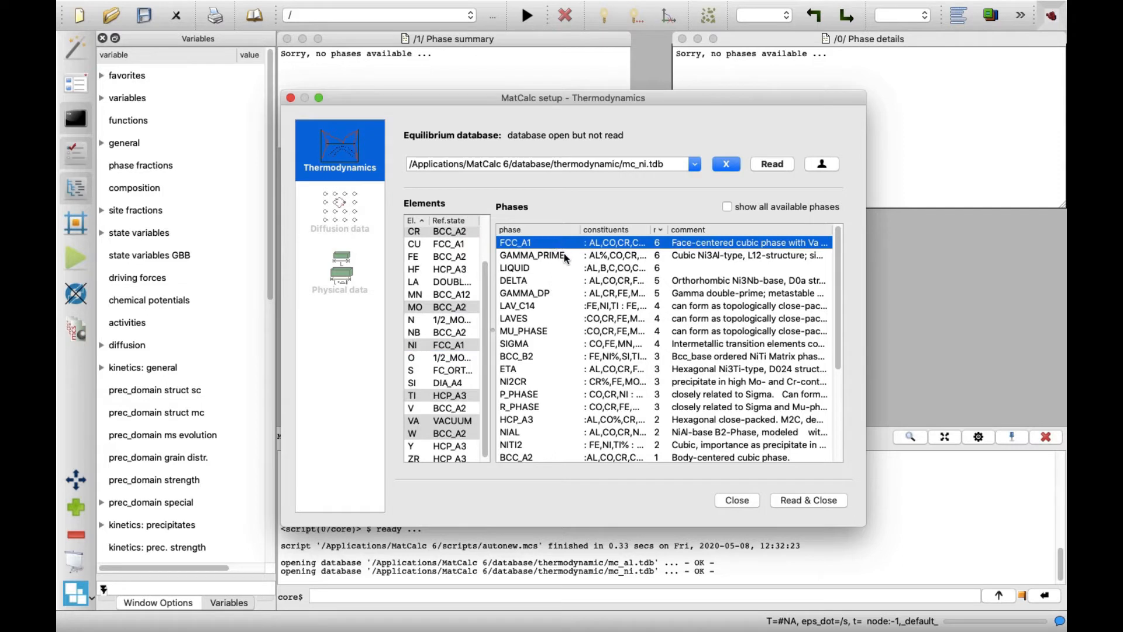
{"action": "left_click", "coordinate": [564, 255]}
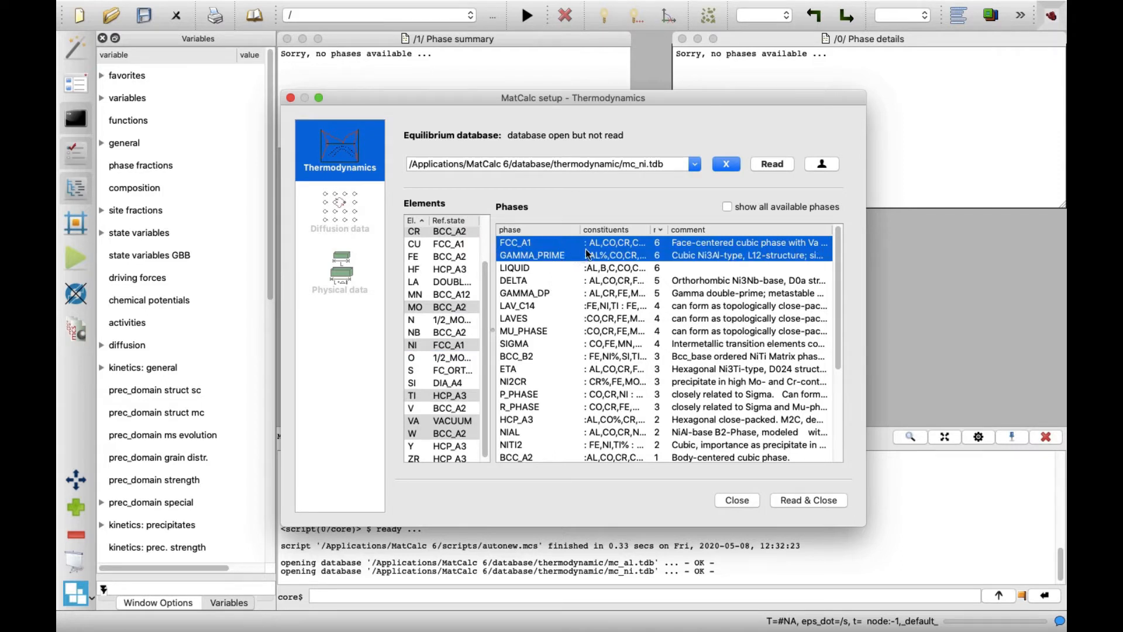
{"action": "left_click", "coordinate": [761, 166]}
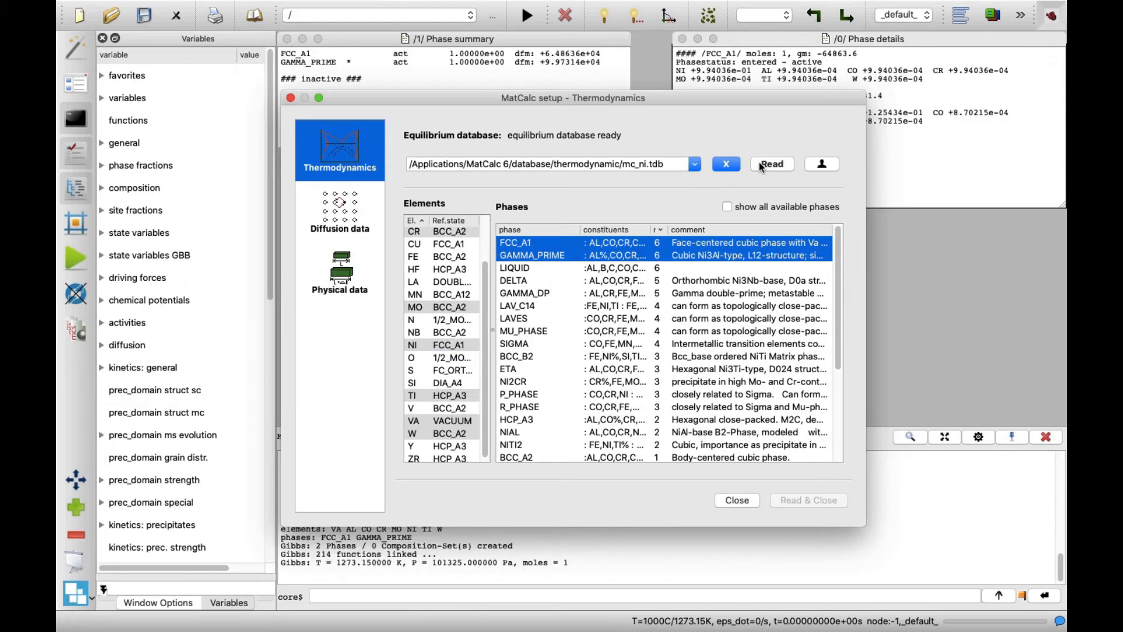
Read the diffusion database mc_ni.ddb and close the database setup.
{"action": "left_click", "coordinate": [353, 212]}
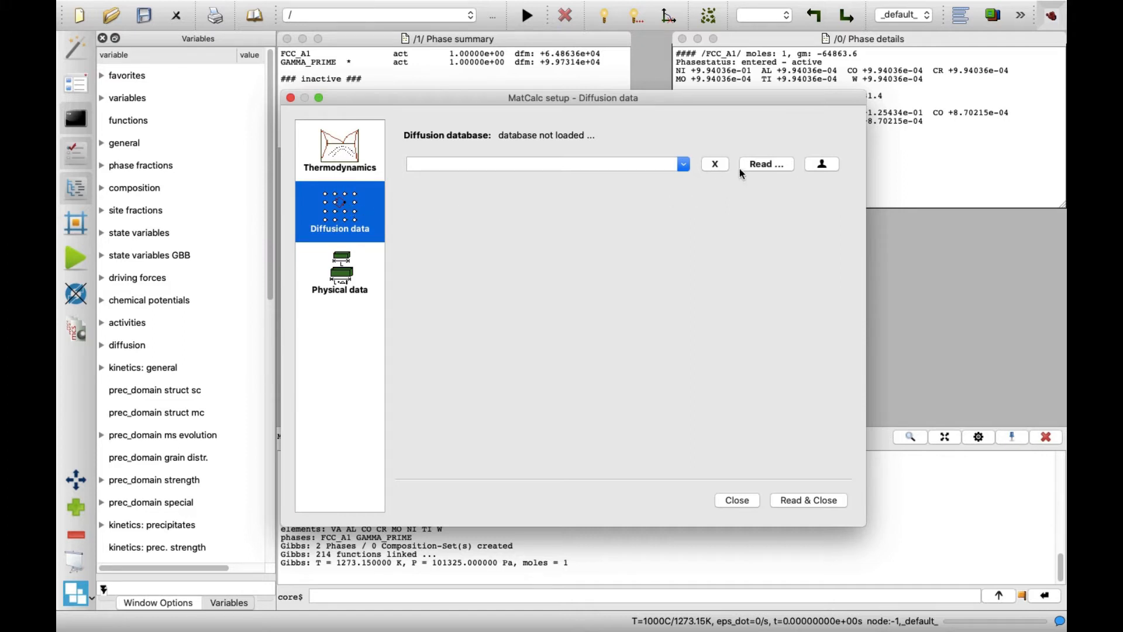
{"action": "left_click", "coordinate": [754, 165]}
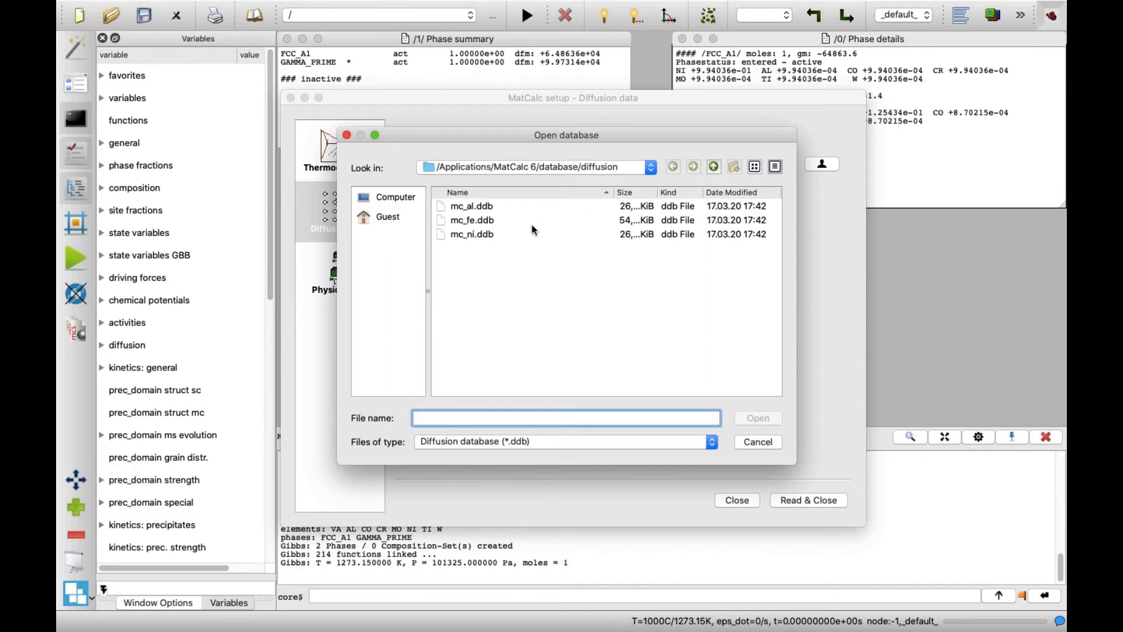
{"action": "left_click", "coordinate": [514, 234]}
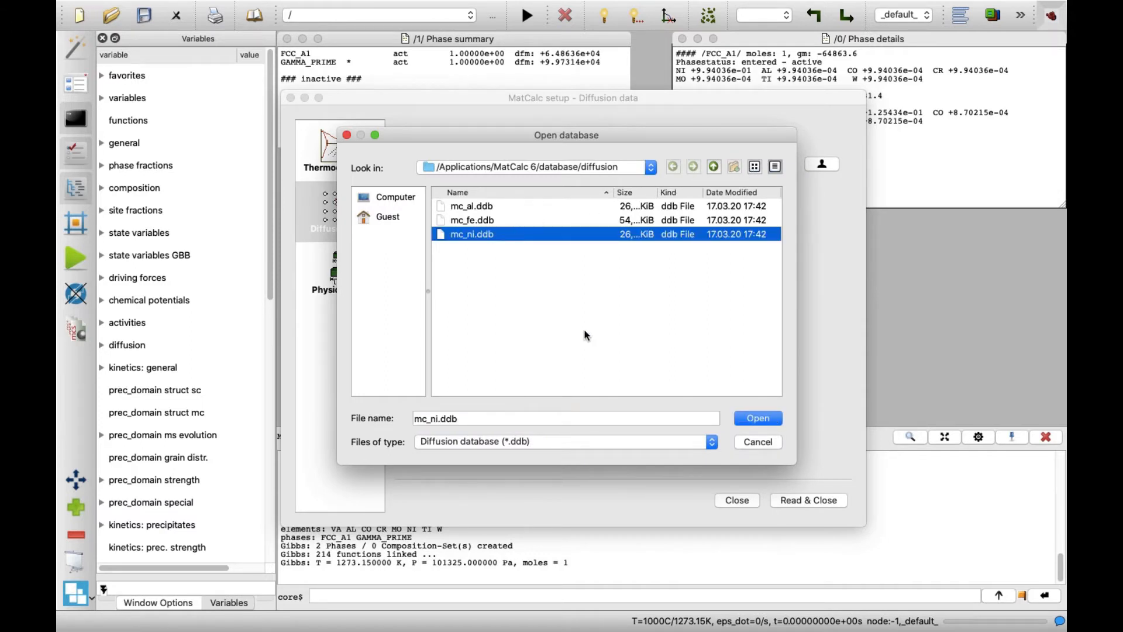
{"action": "left_click", "coordinate": [749, 418]}
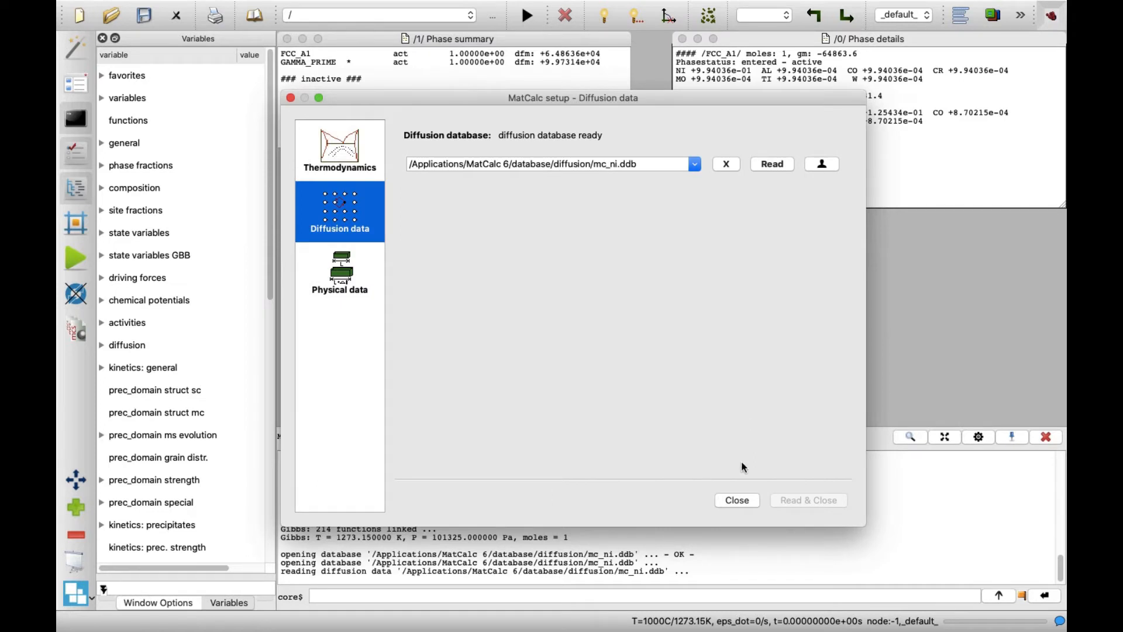
{"action": "left_click", "coordinate": [739, 499]}
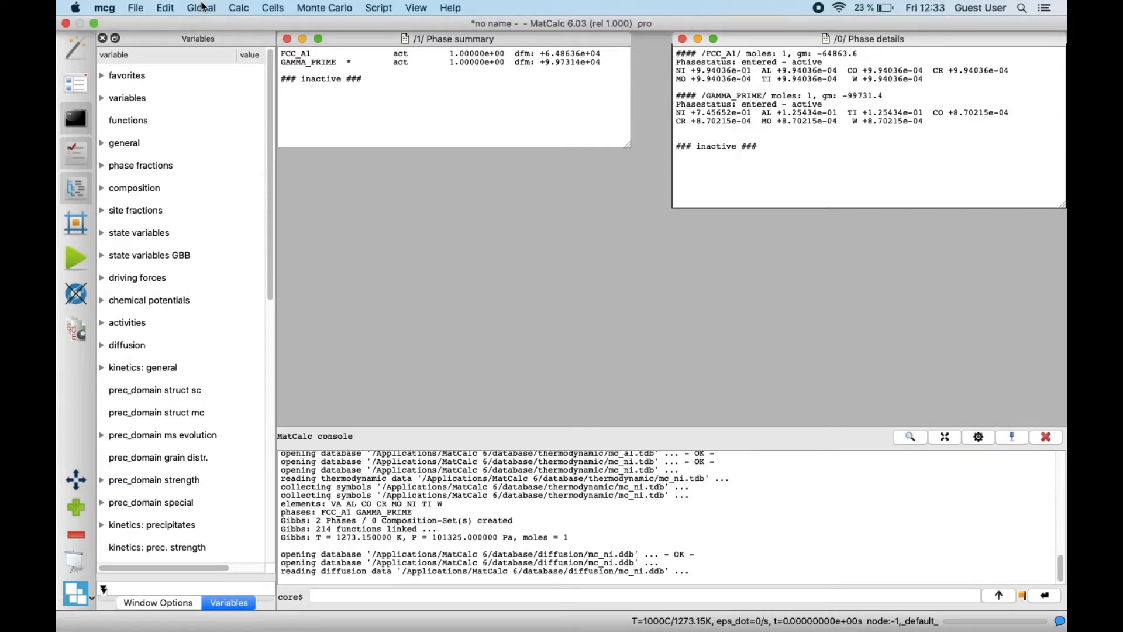
In the nominal composition, set AL to 2, CO to 14 and CR to 16 weight percent.
{"action": "left_click", "coordinate": [202, 7]}
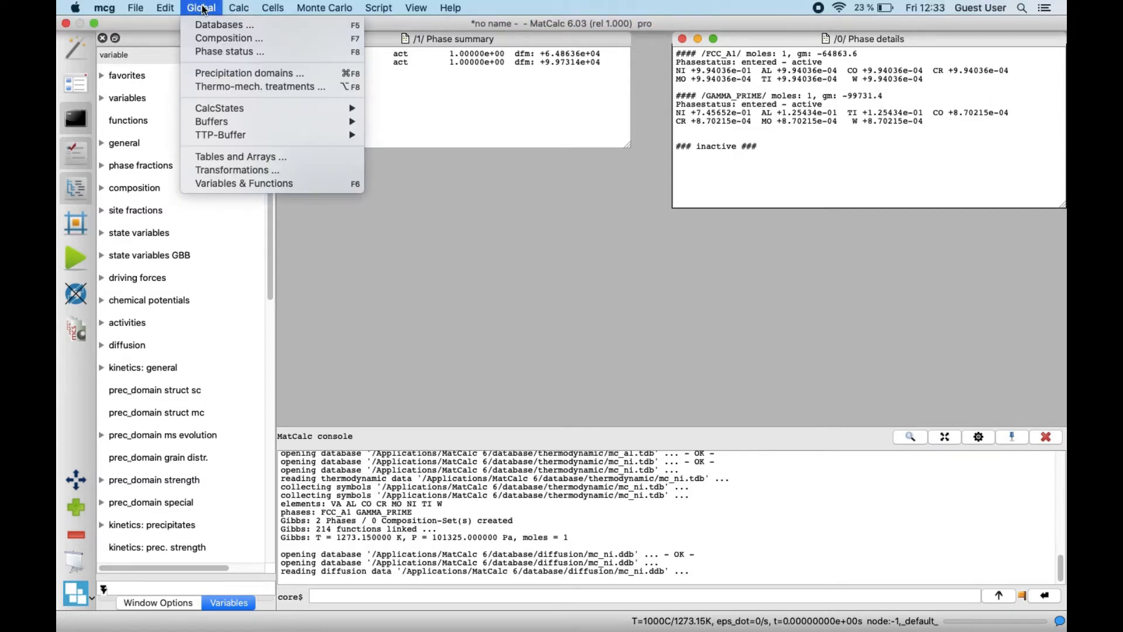
{"action": "left_click", "coordinate": [262, 38]}
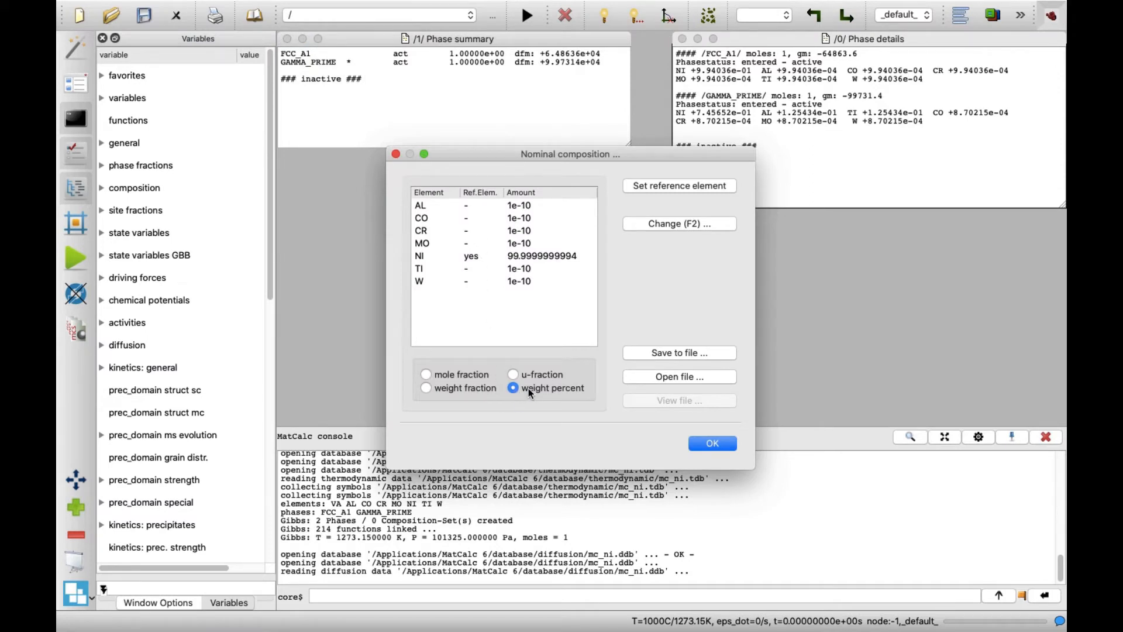
{"action": "double_click", "coordinate": [532, 204]}
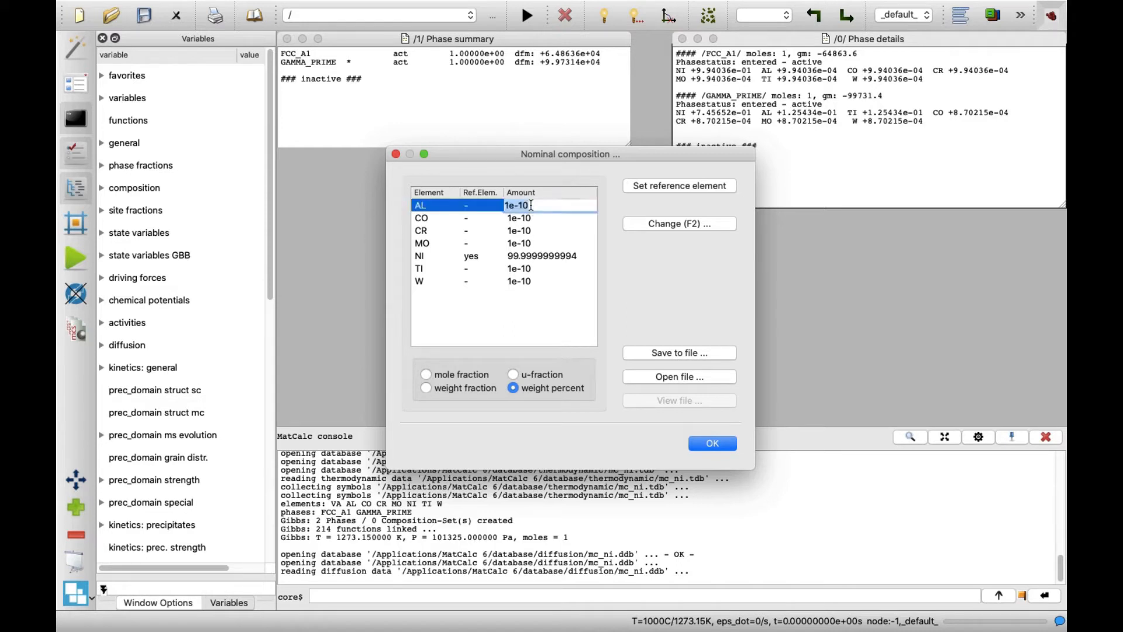
{"action": "type", "text": "2"}
{"action": "double_click", "coordinate": [530, 216]}
{"action": "type", "text": "14"}
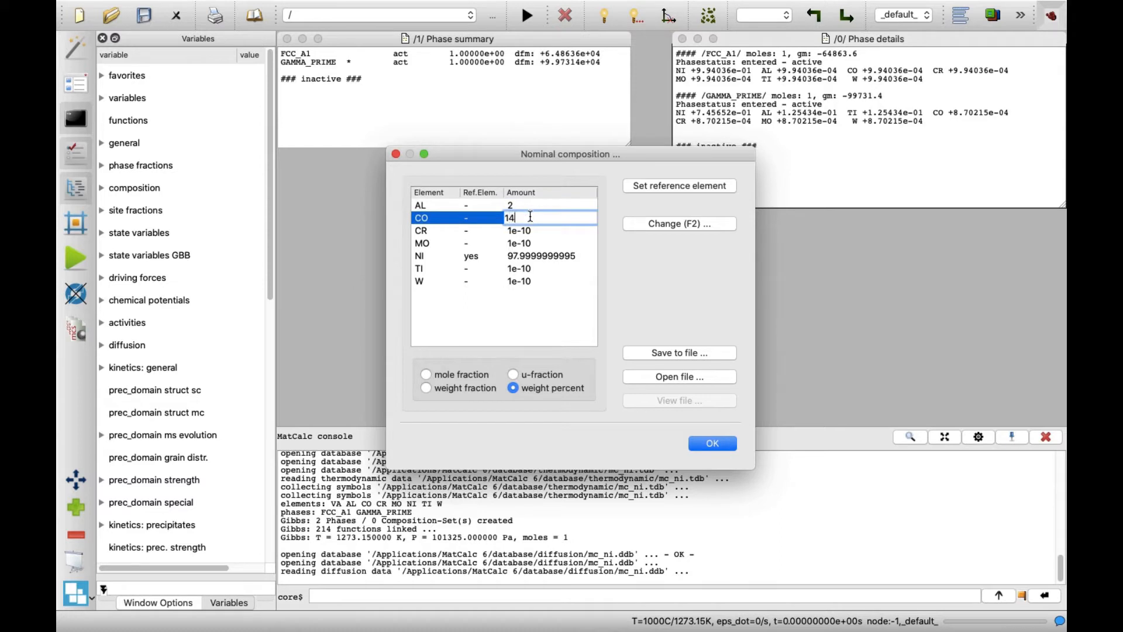
{"action": "double_click", "coordinate": [532, 227]}
{"action": "type", "text": "16"}
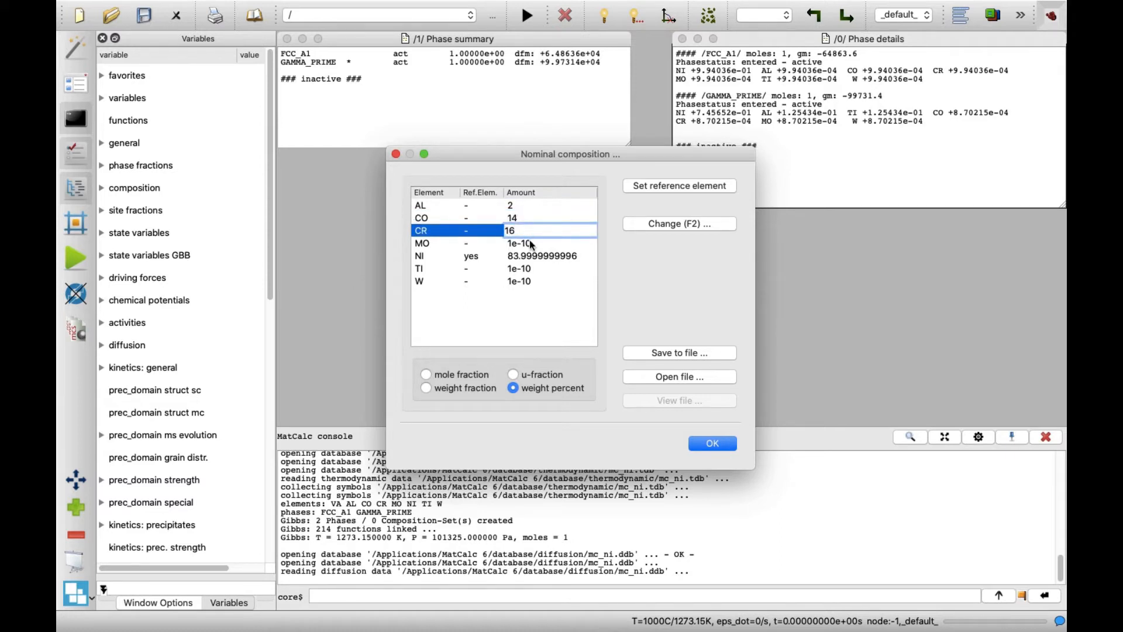
Set MO to 3, TI to 5 and W to 1 weight percent and accept the nominal composition.
{"action": "double_click", "coordinate": [530, 240]}
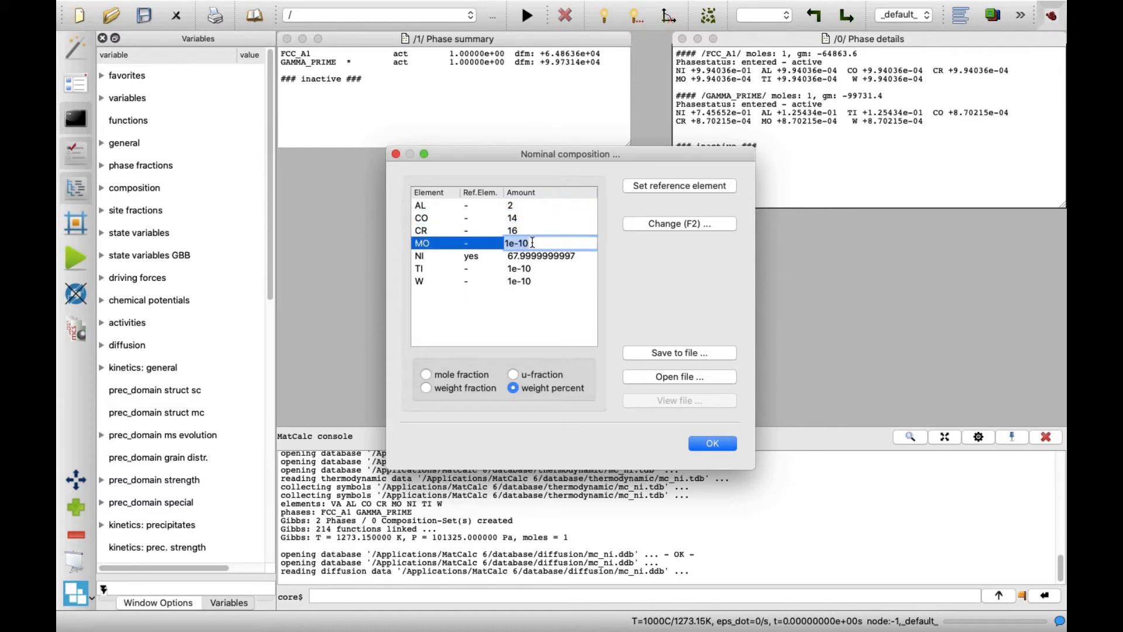
{"action": "type", "text": "3"}
{"action": "double_click", "coordinate": [532, 270]}
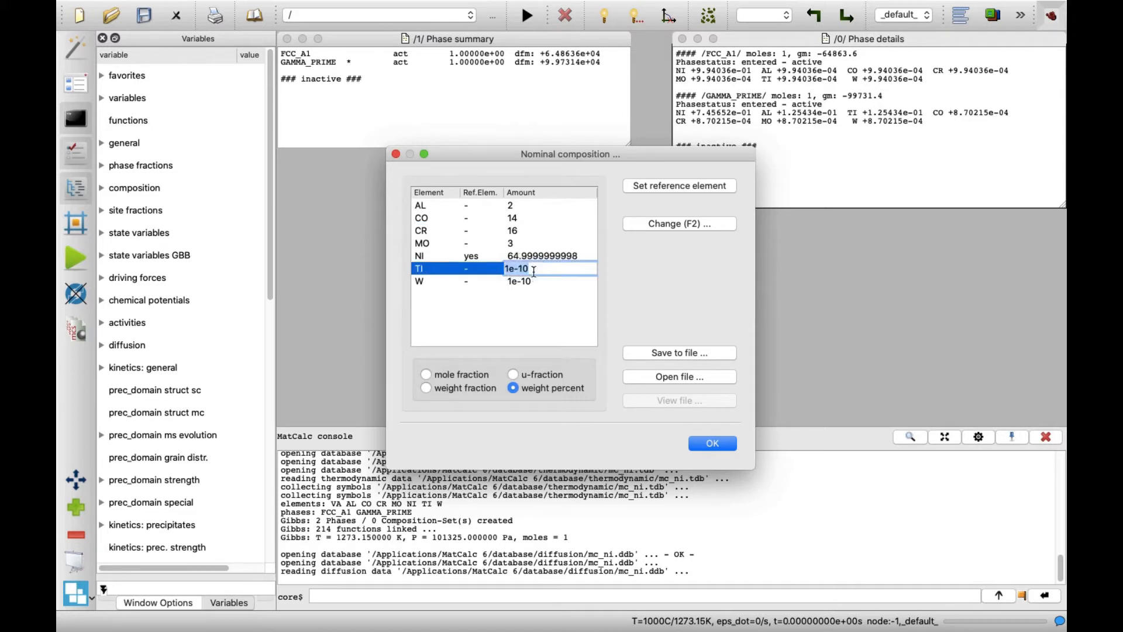
{"action": "type", "text": "5"}
{"action": "double_click", "coordinate": [532, 281]}
{"action": "type", "text": "1"}
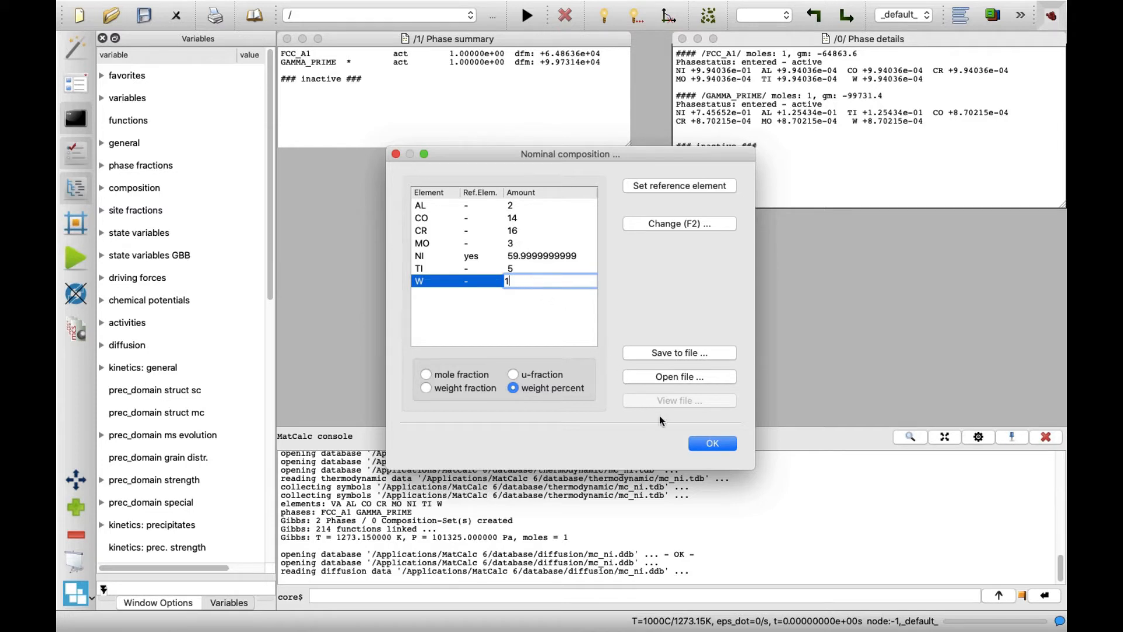
{"action": "left_click", "coordinate": [704, 443]}
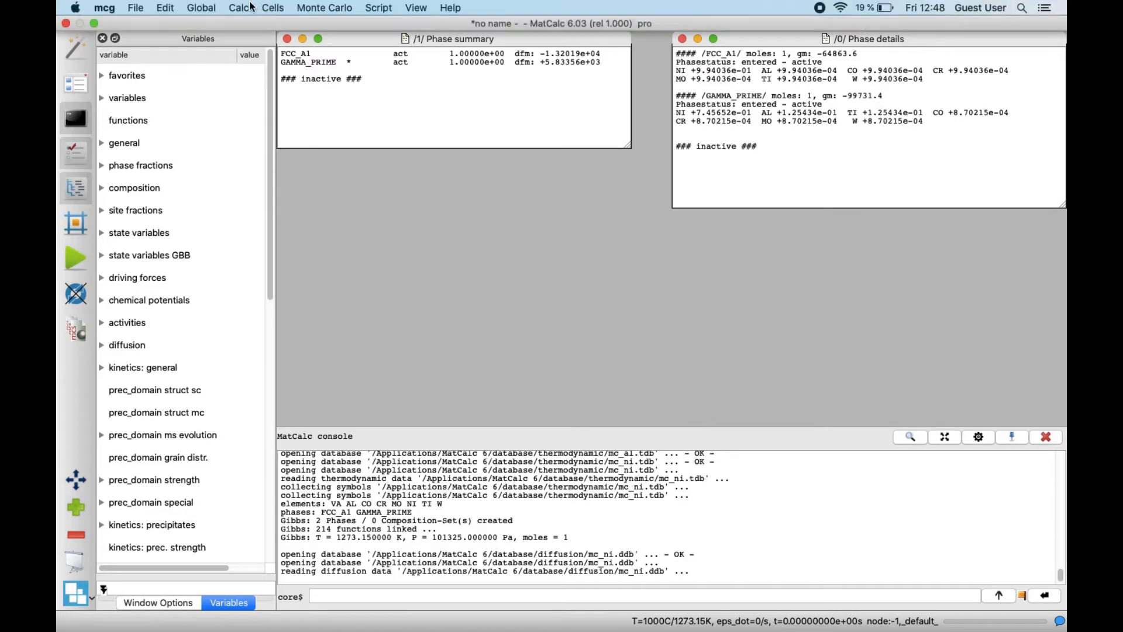
Set the start values and run a stepped equilibrium calculation over temperature from 1550 to 400 °C with a linear step interval of 25.
{"action": "left_click", "coordinate": [238, 7]}
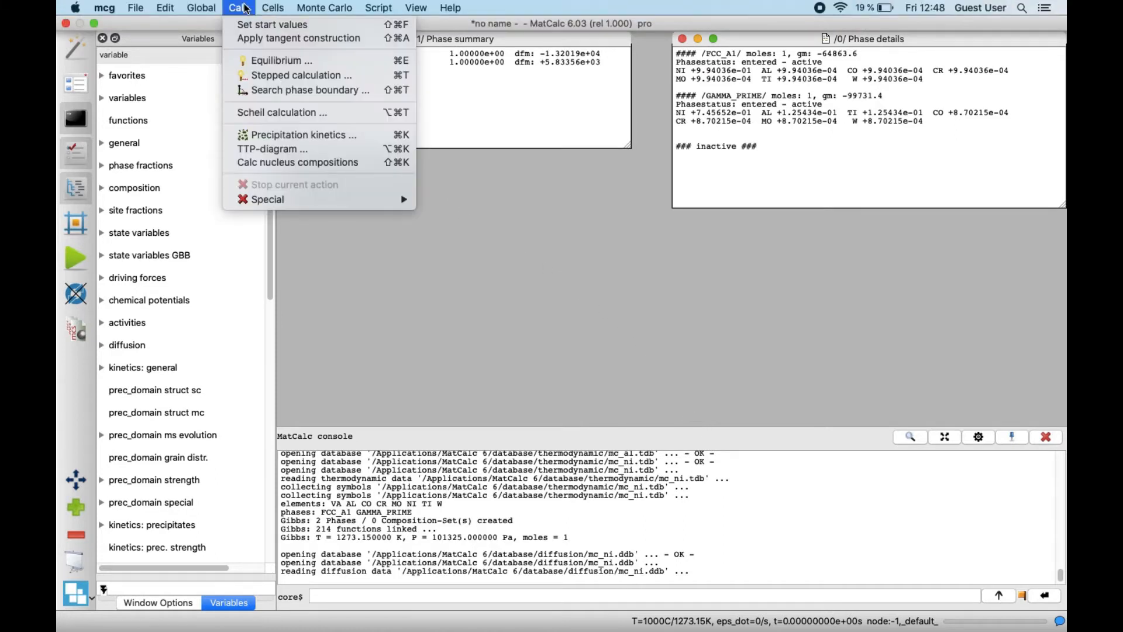
{"action": "left_click", "coordinate": [308, 26]}
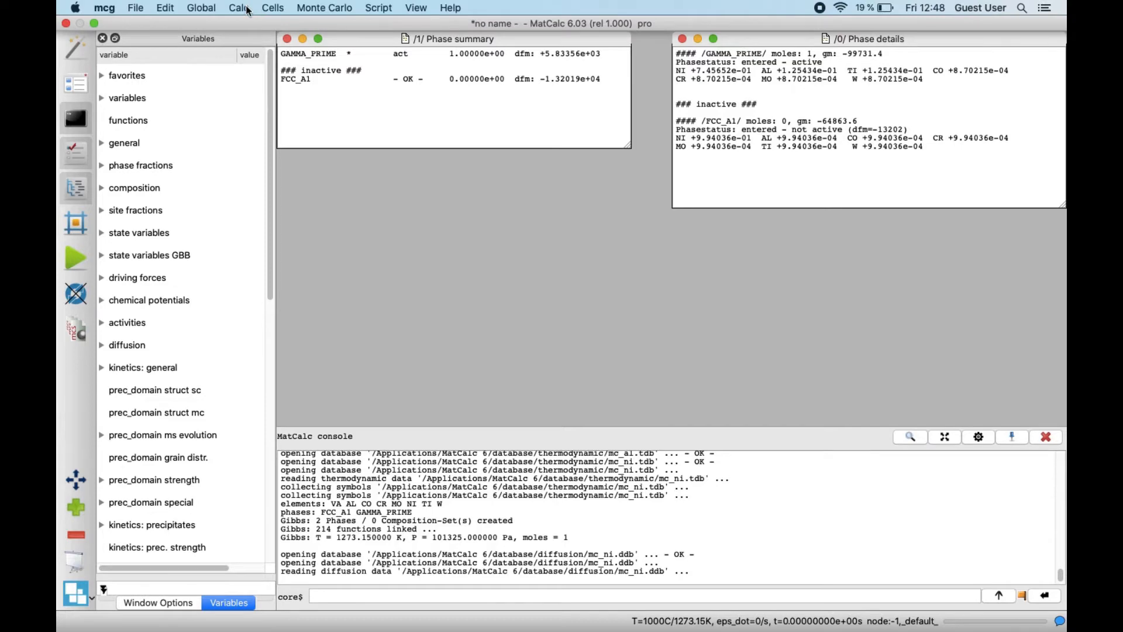
{"action": "left_click", "coordinate": [246, 8]}
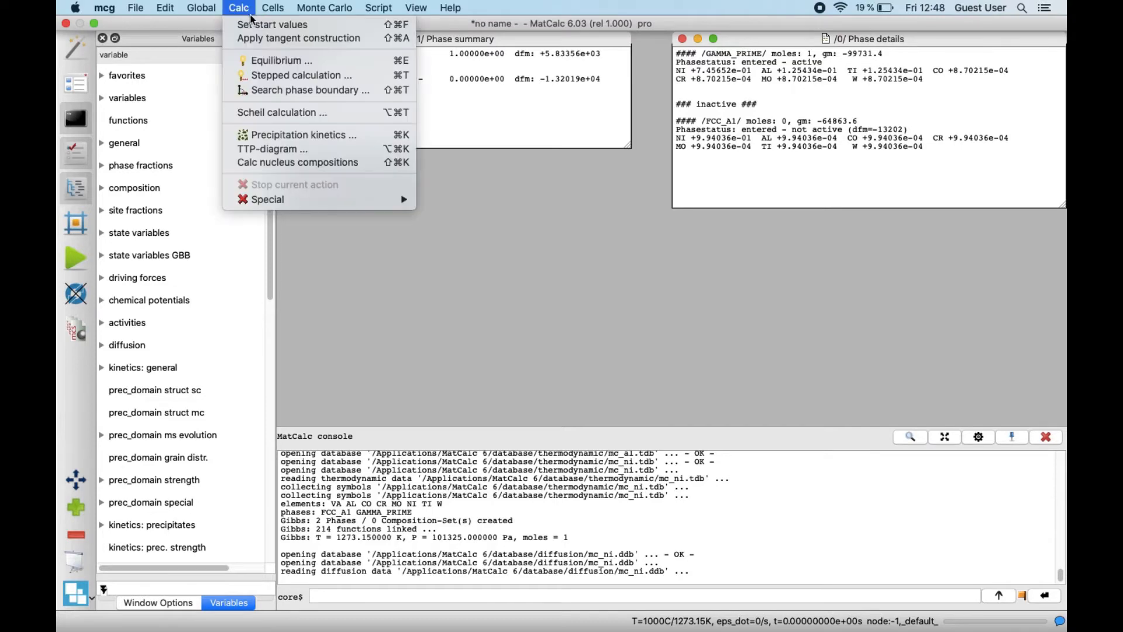
{"action": "left_click", "coordinate": [343, 76]}
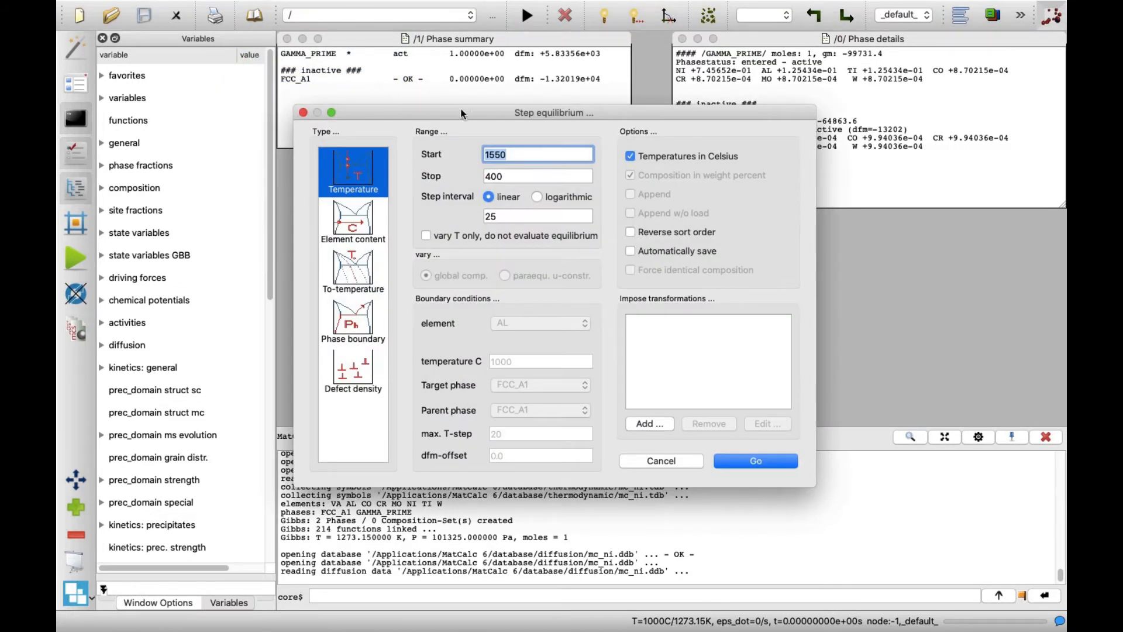
{"action": "left_click", "coordinate": [511, 176]}
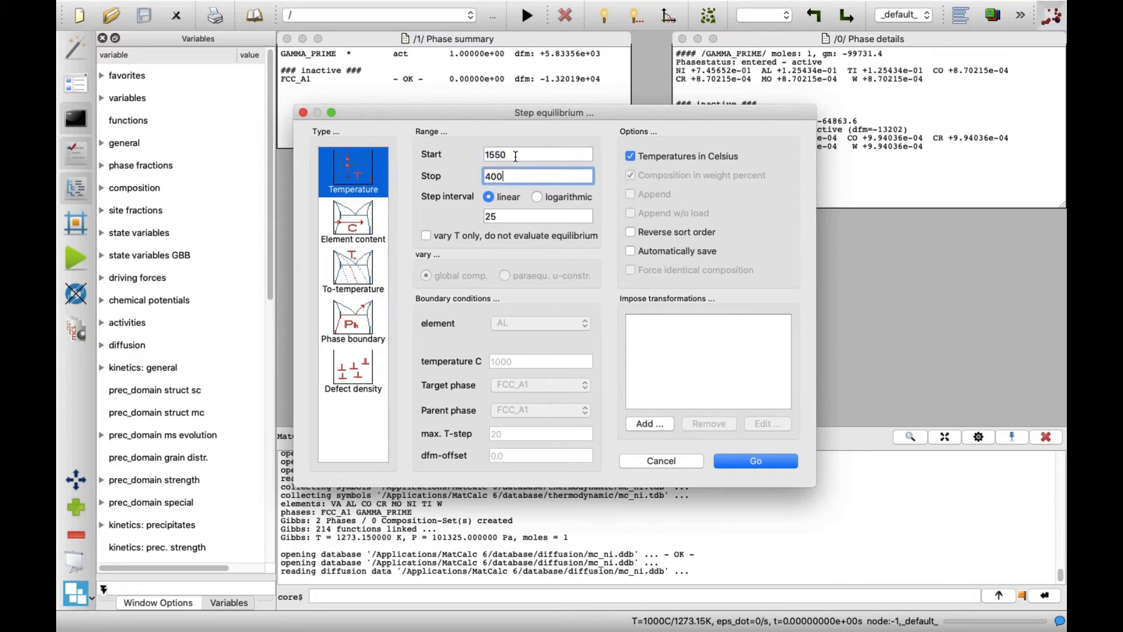
{"action": "left_click", "coordinate": [516, 156]}
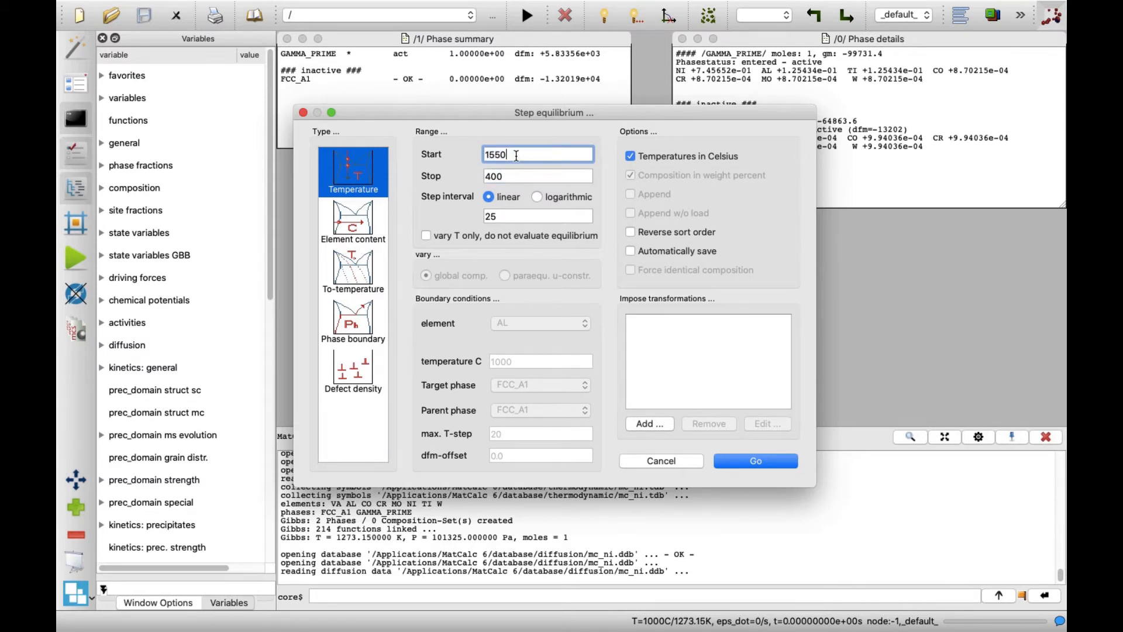
{"action": "left_click", "coordinate": [518, 216]}
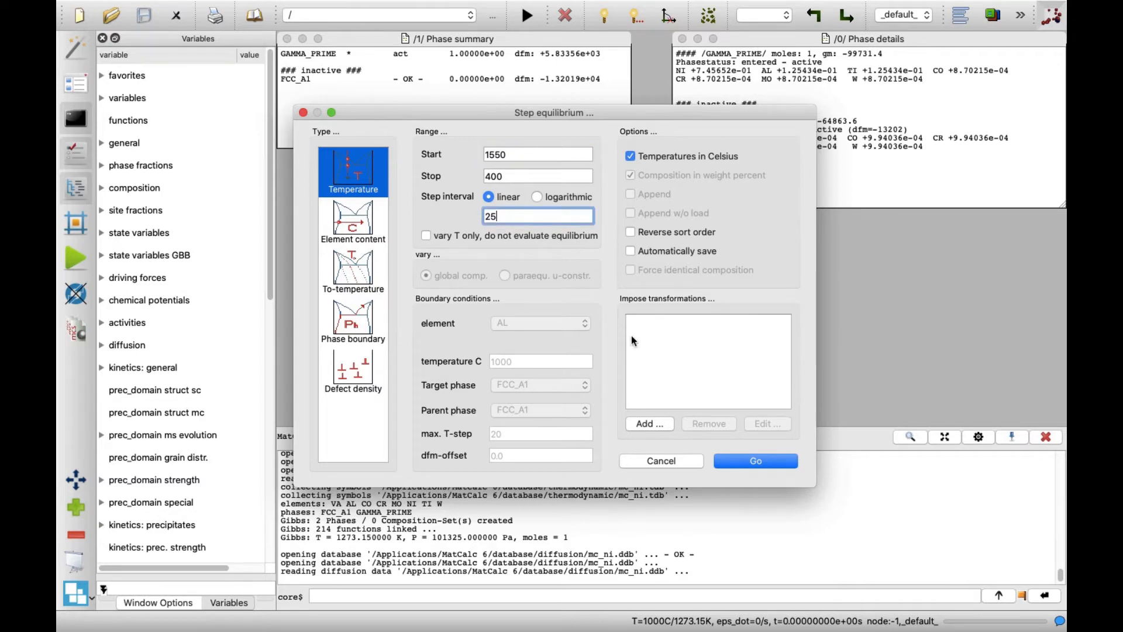
{"action": "left_click", "coordinate": [721, 460]}
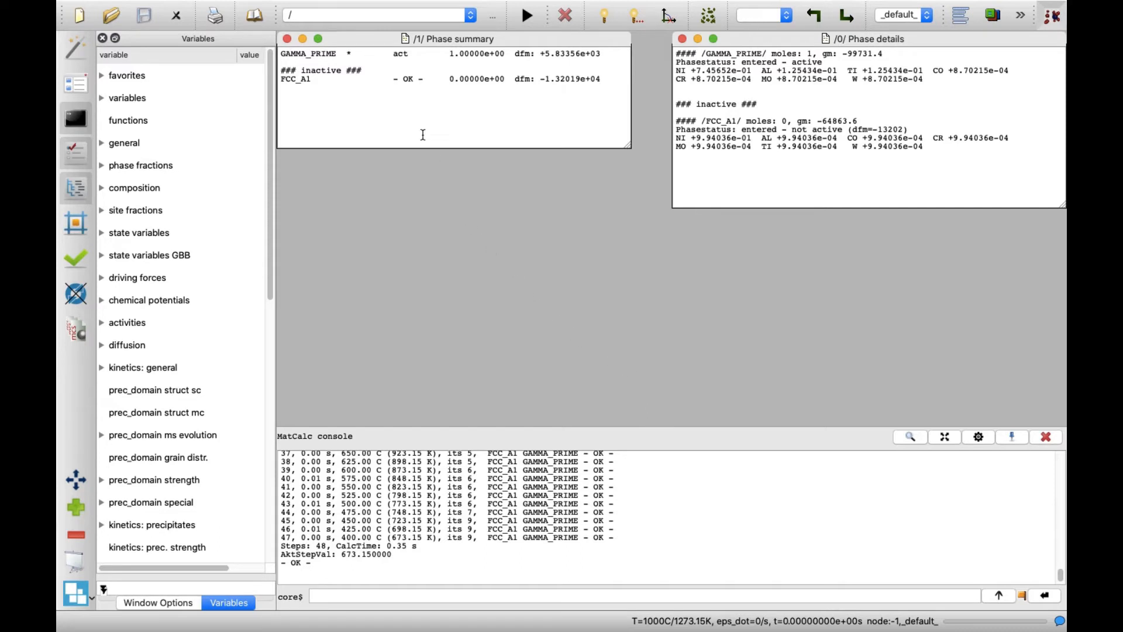
Create a plot window from the user-defined template 01_all_phase_fractions over T_celsius.
{"action": "left_click", "coordinate": [411, 8]}
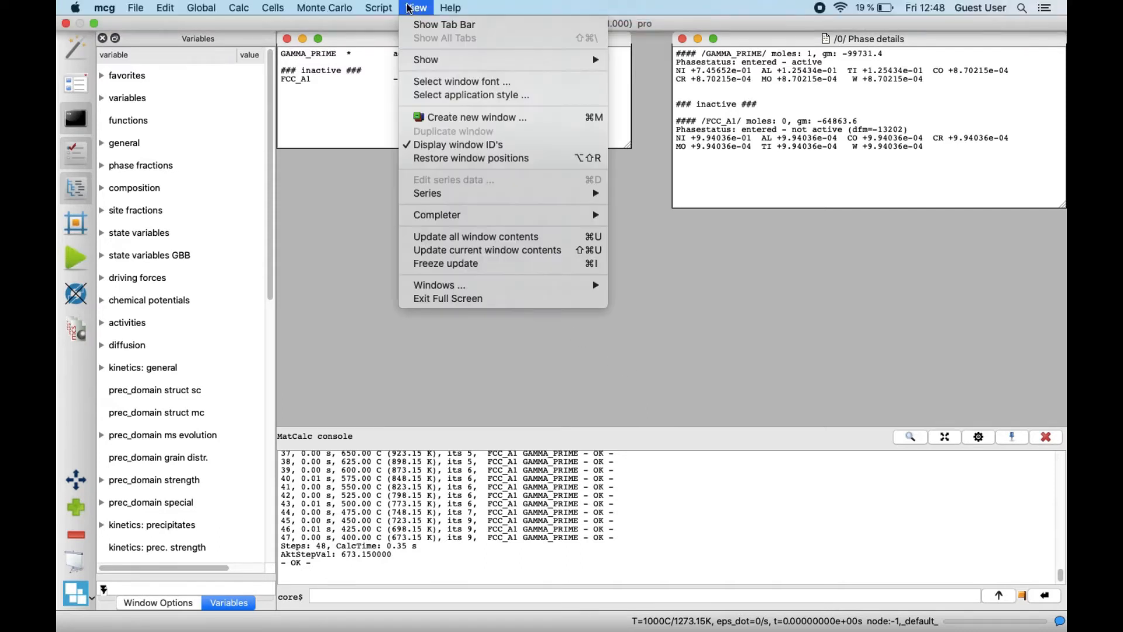
{"action": "left_click", "coordinate": [466, 123]}
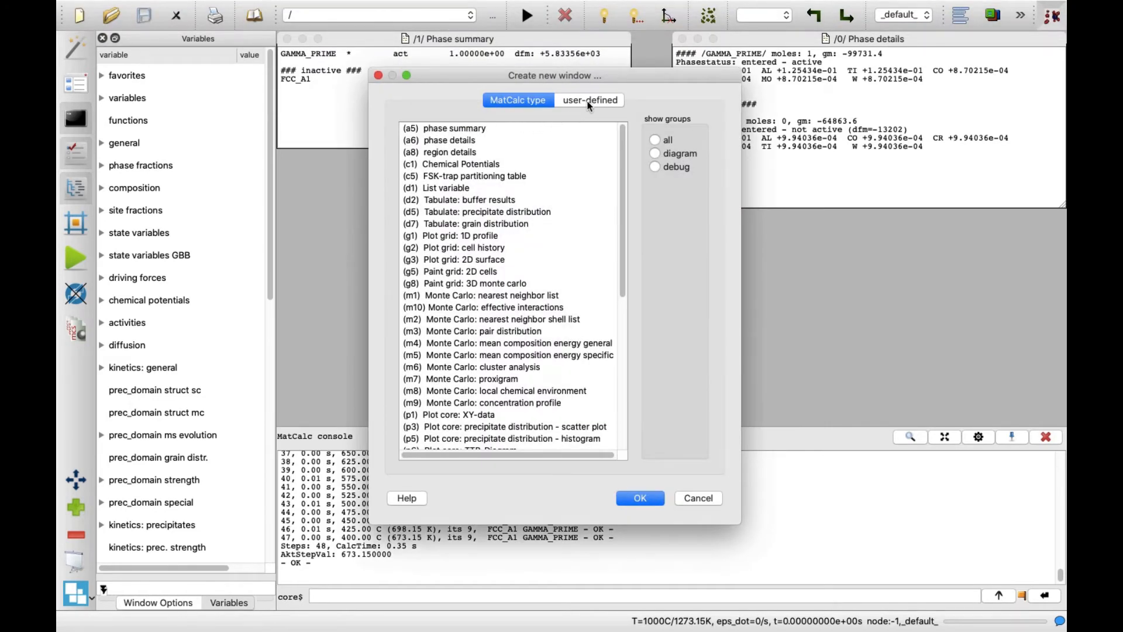
{"action": "left_click", "coordinate": [589, 101]}
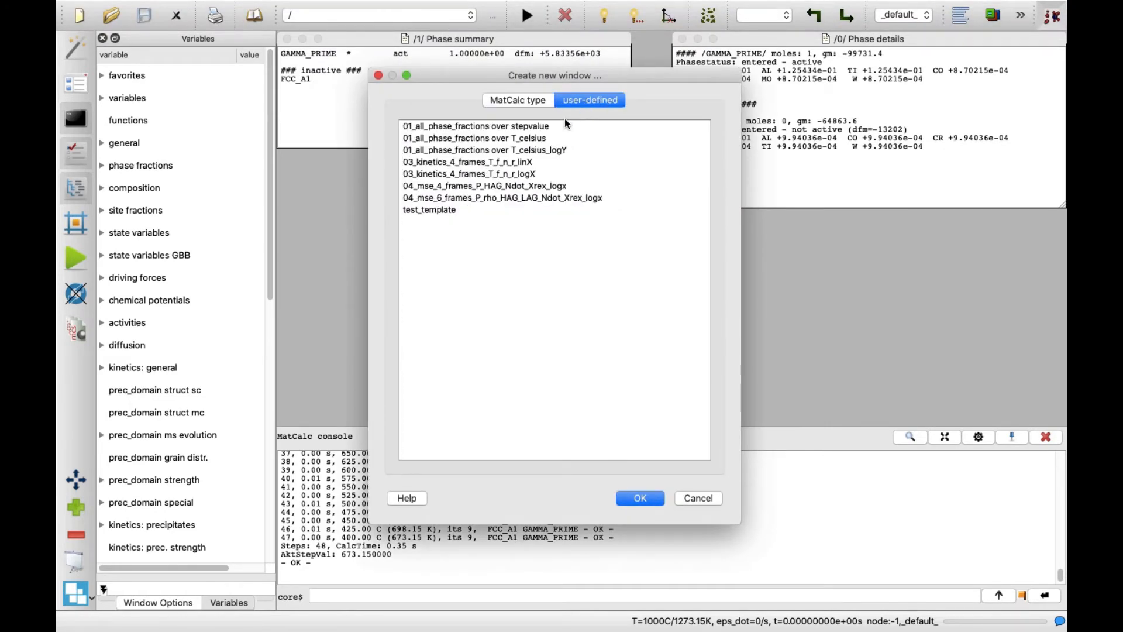
{"action": "left_click", "coordinate": [546, 140]}
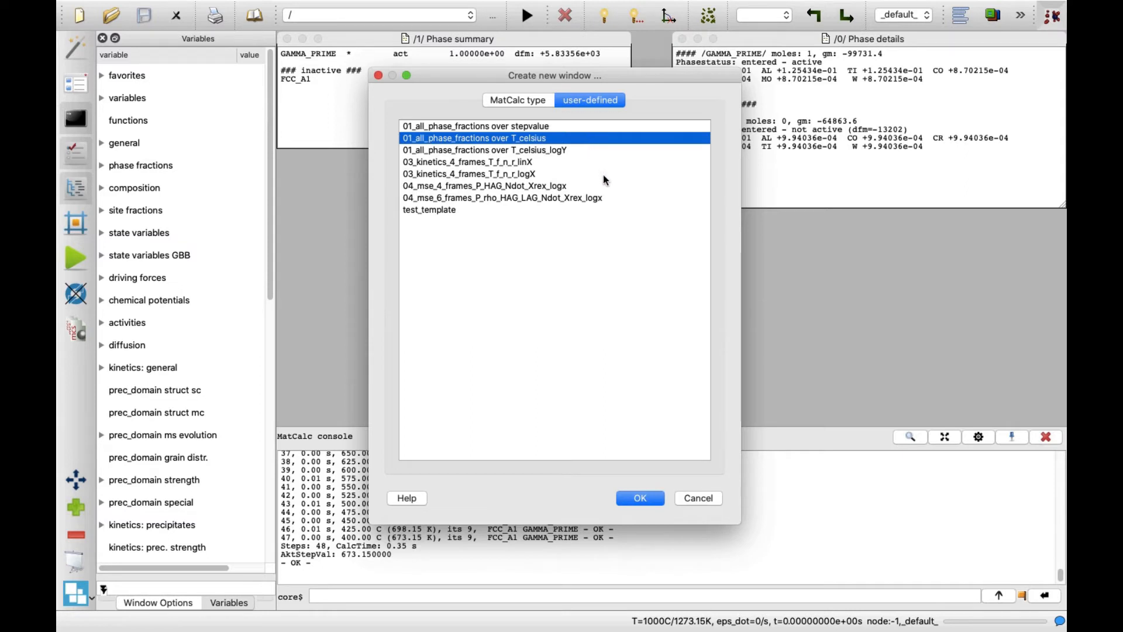
{"action": "left_click", "coordinate": [635, 499]}
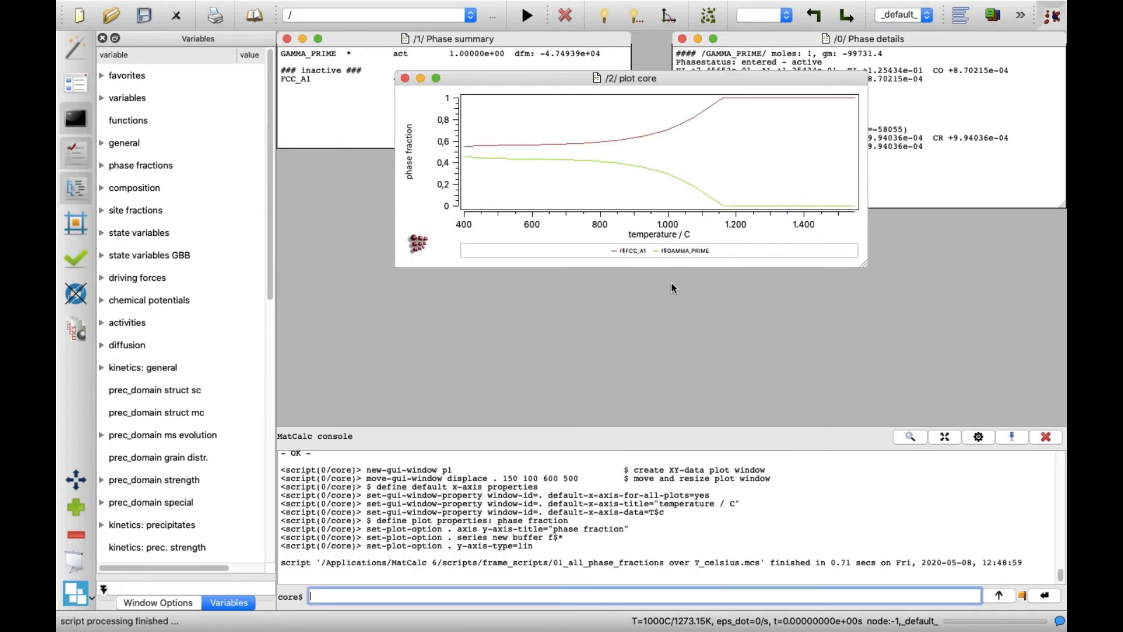
Examine the GAMMA_PRIME phase fraction curve at its onset and at the lowest temperature, and close the plot.
{"action": "left_click", "coordinate": [685, 252]}
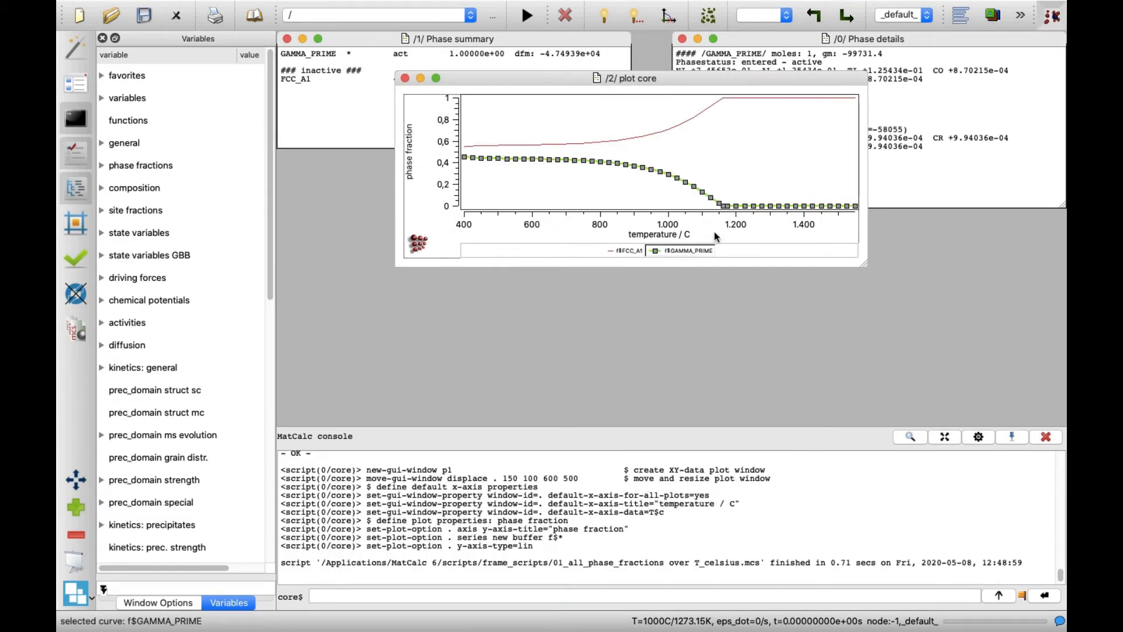
{"action": "mouse_move", "coordinate": [719, 204]}
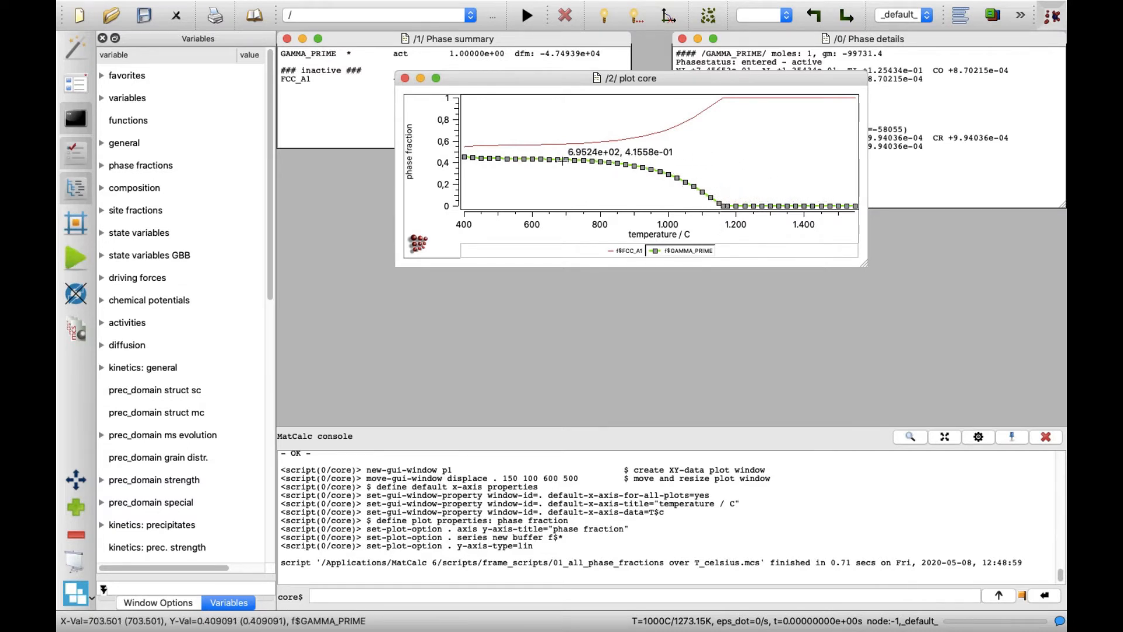
{"action": "mouse_move", "coordinate": [462, 158]}
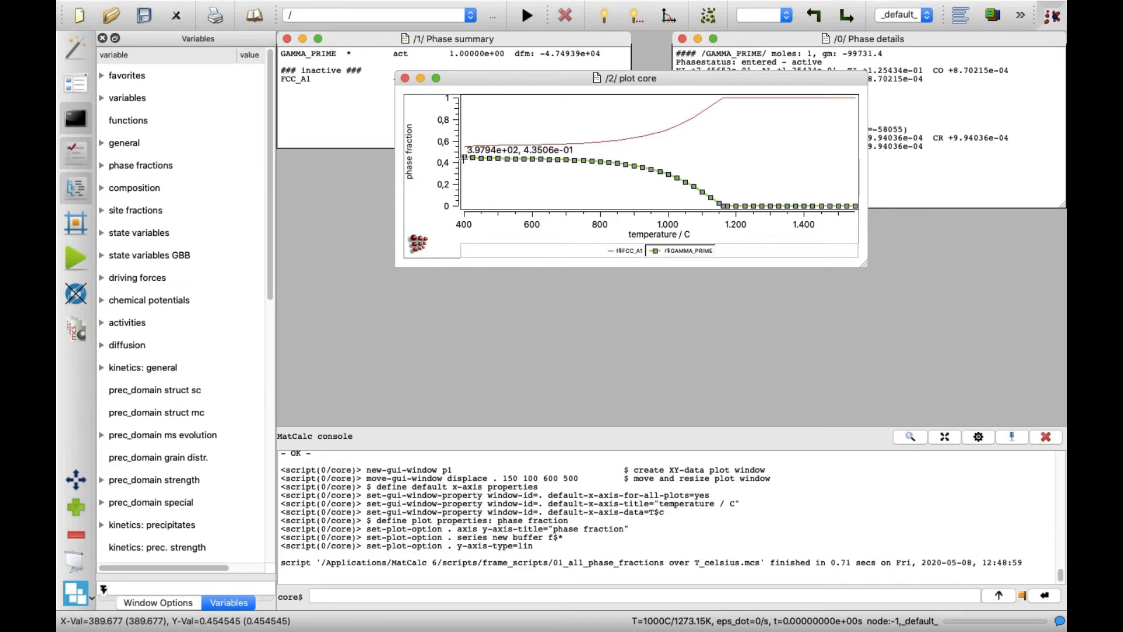
{"action": "left_click", "coordinate": [404, 78]}
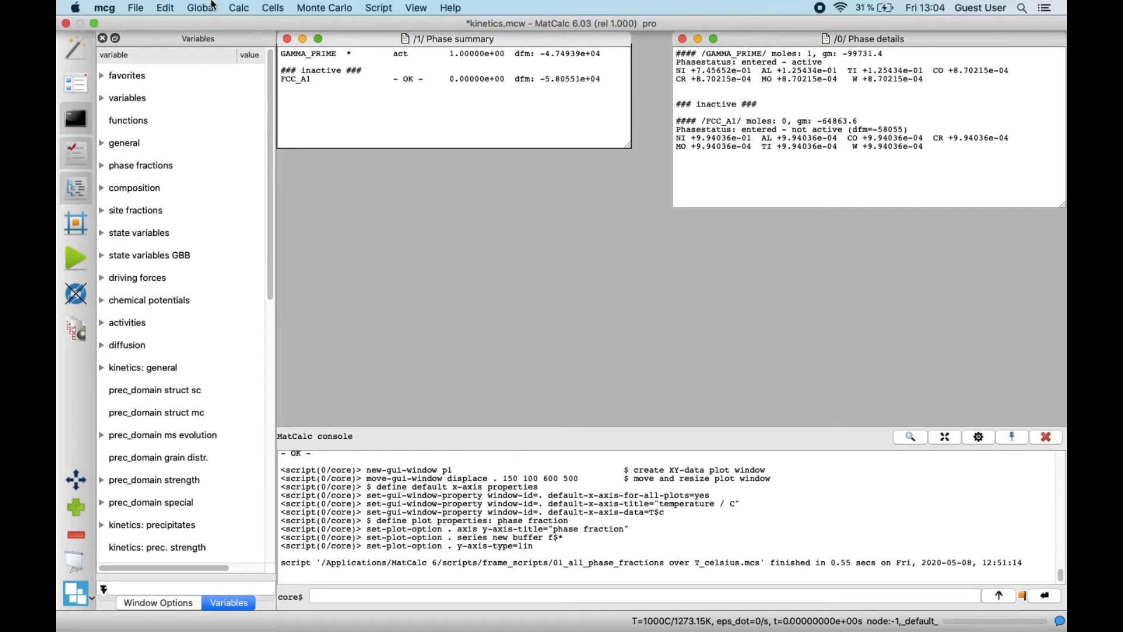
Create a precipitation domain named matrix with FCC_A1 as its thermodynamic matrix phase and accept it.
{"action": "left_click", "coordinate": [206, 8]}
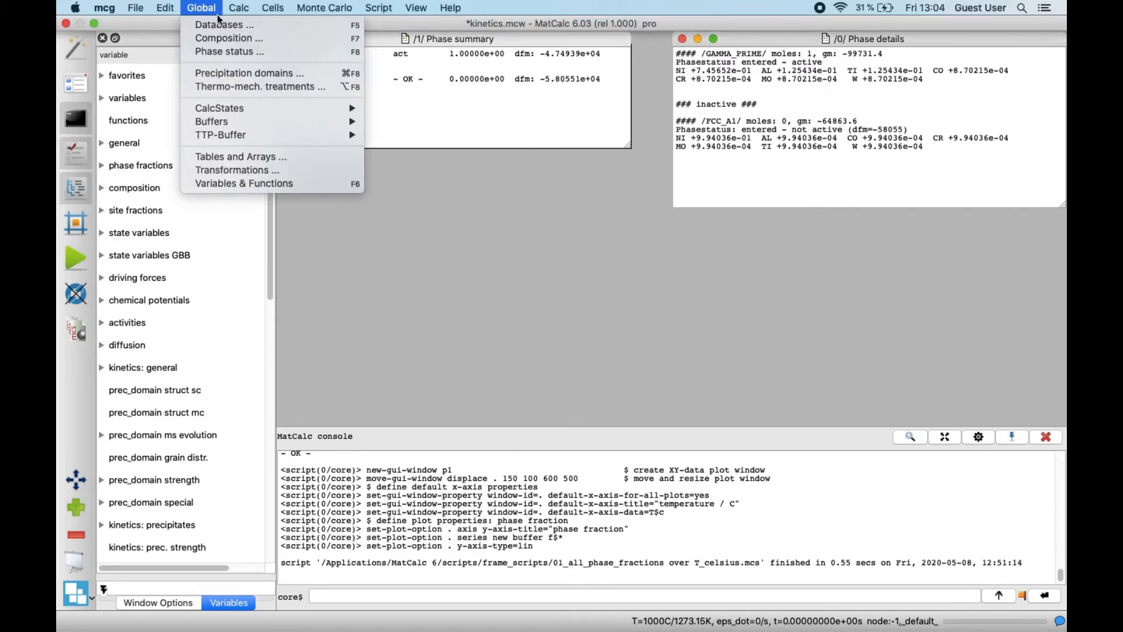
{"action": "left_click", "coordinate": [301, 72]}
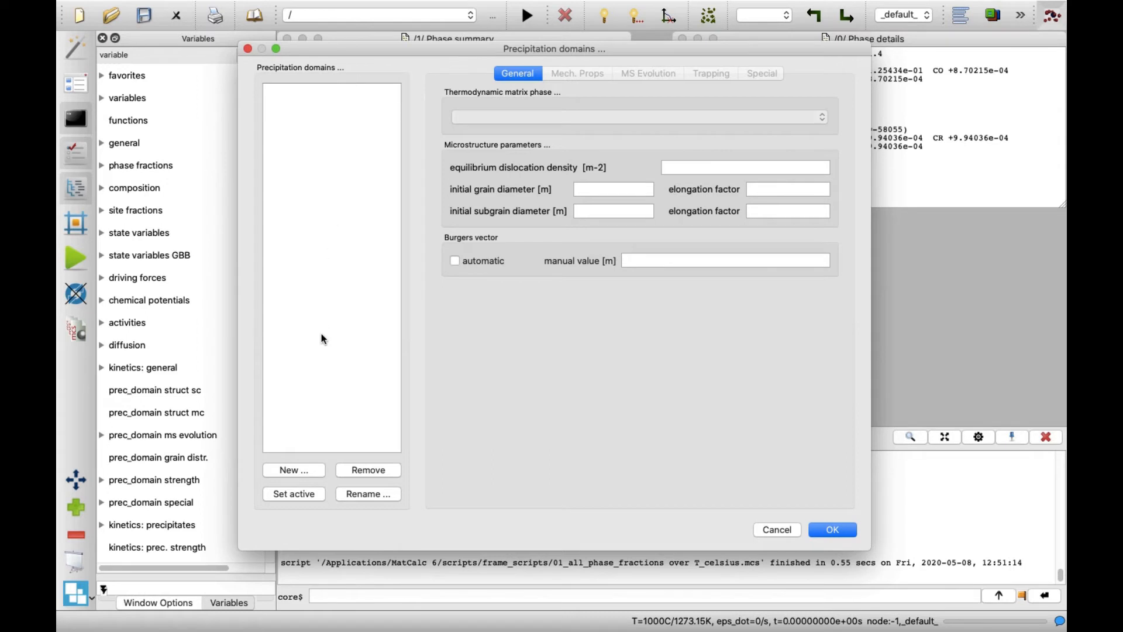
{"action": "left_click", "coordinate": [312, 470]}
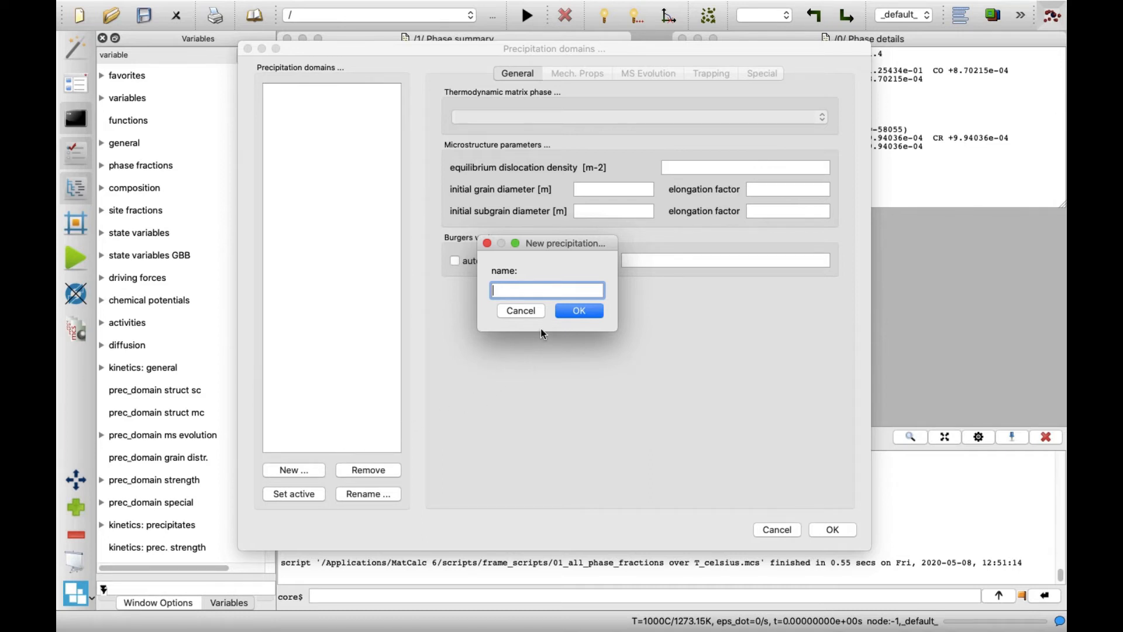
{"action": "type", "text": "matrix"}
{"action": "left_click", "coordinate": [597, 312]}
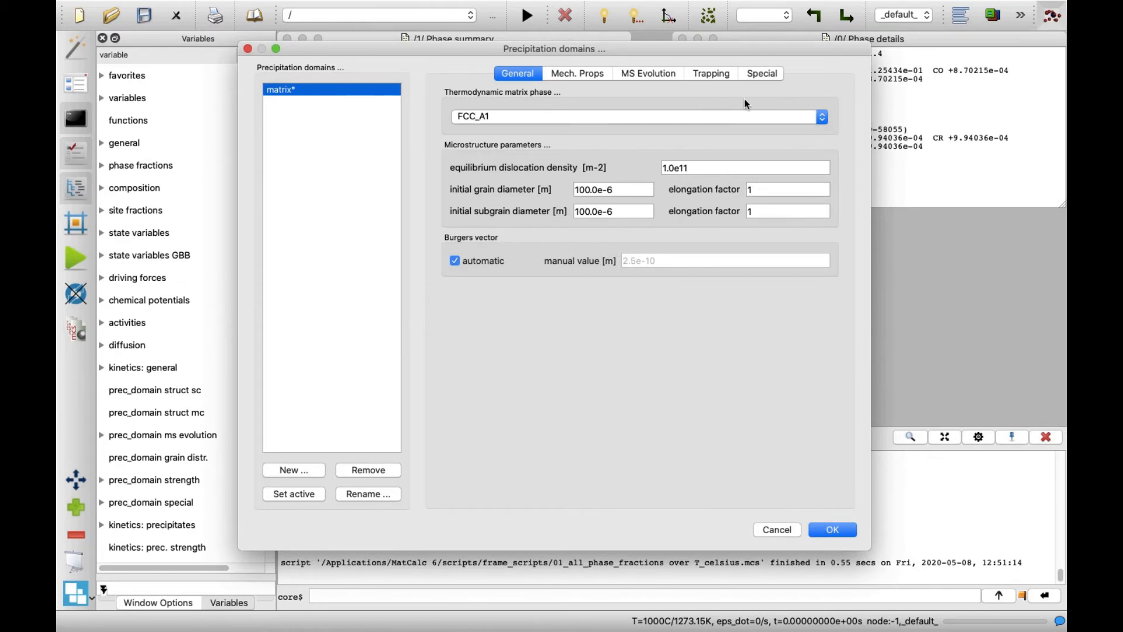
{"action": "left_click", "coordinate": [823, 117]}
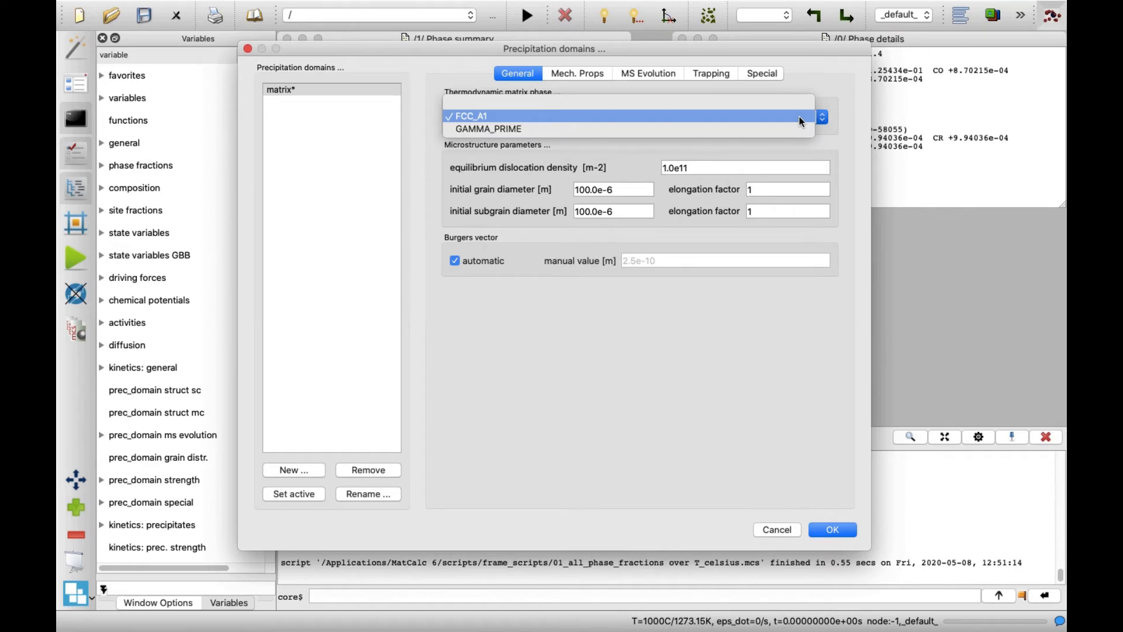
{"action": "left_click", "coordinate": [799, 117]}
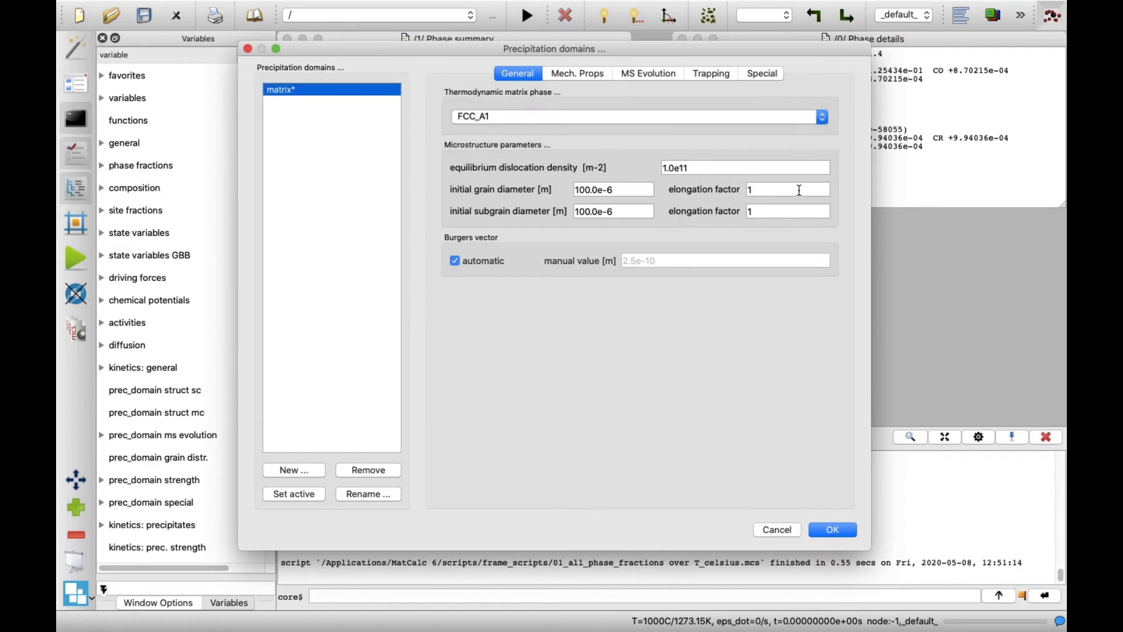
{"action": "left_click", "coordinate": [823, 531]}
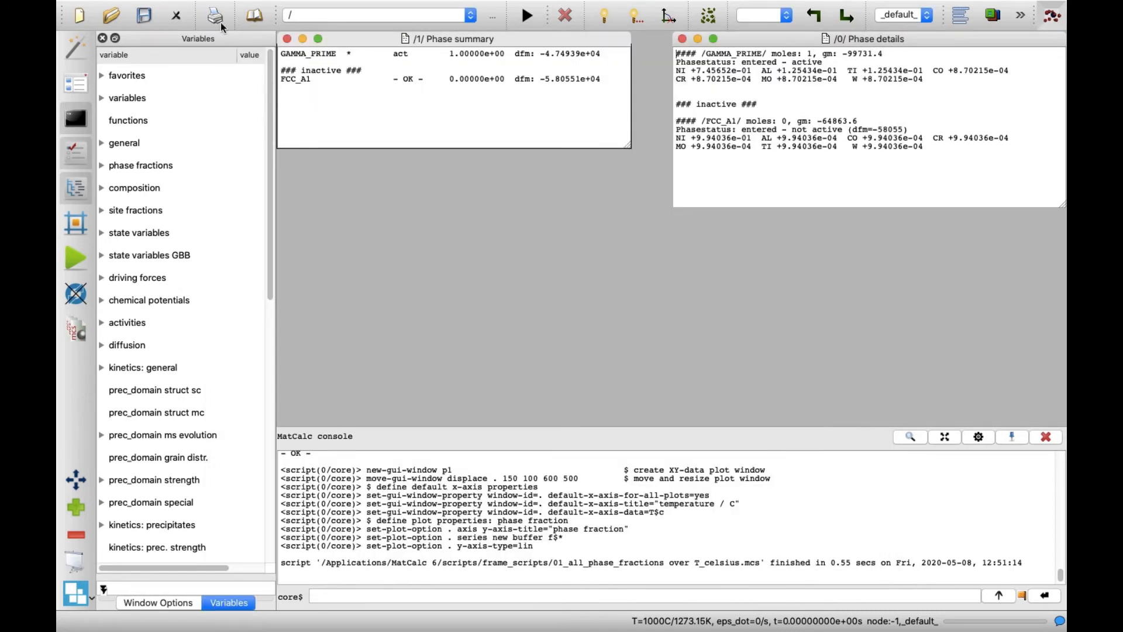
Create a new phase of type precipitate (_Pnn) from GAMMA_PRIME and accept the phase status.
{"action": "left_click", "coordinate": [212, 8]}
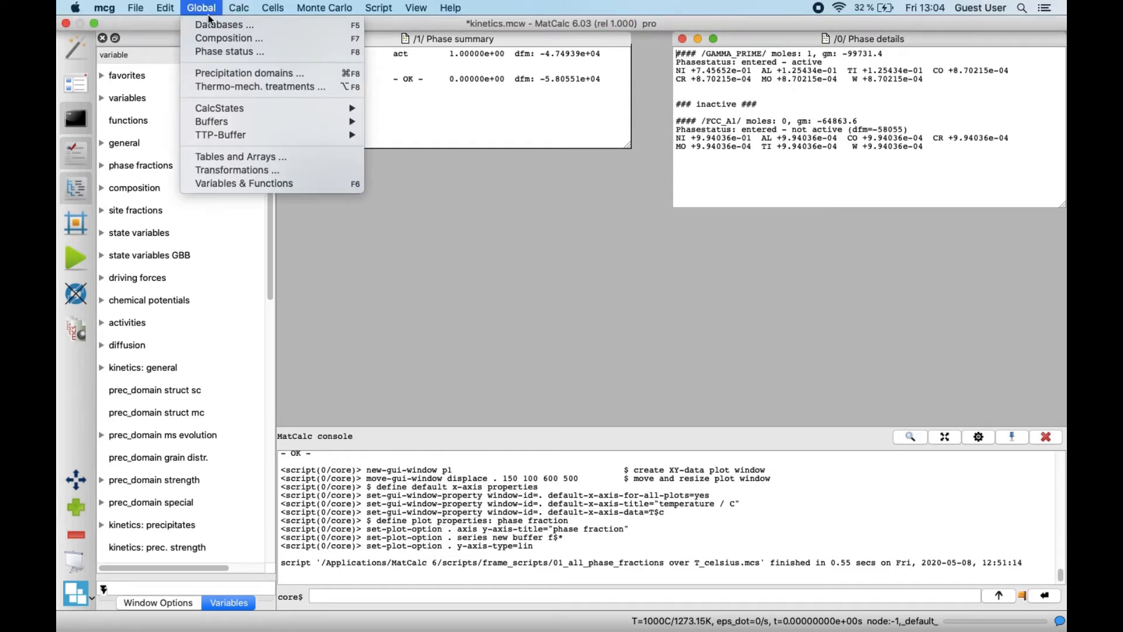
{"action": "left_click", "coordinate": [251, 52]}
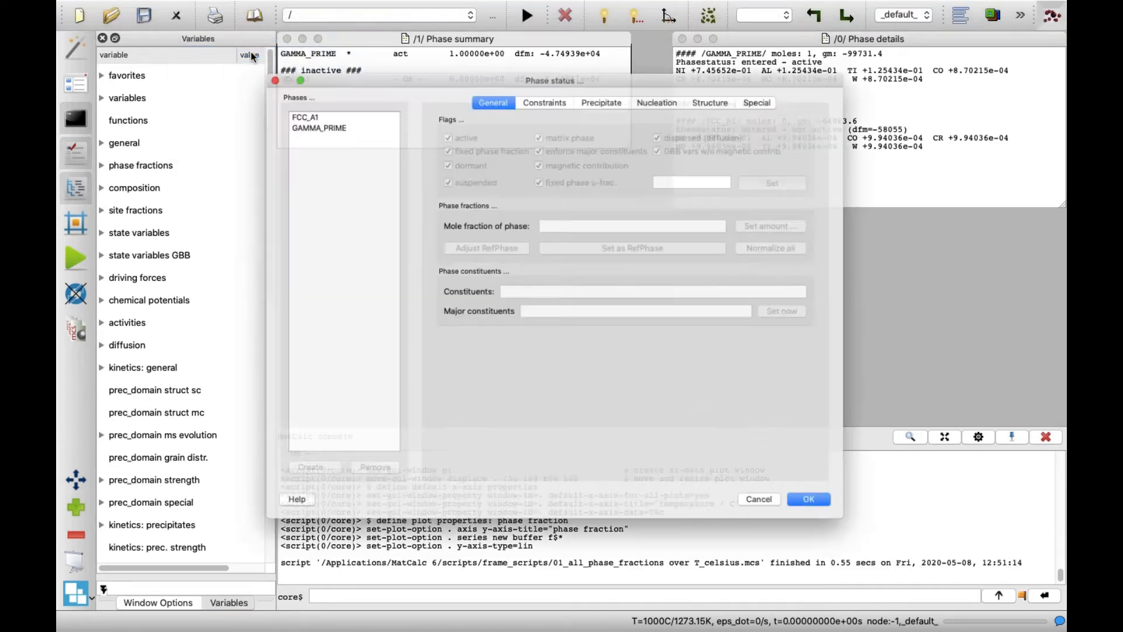
{"action": "left_click", "coordinate": [305, 109]}
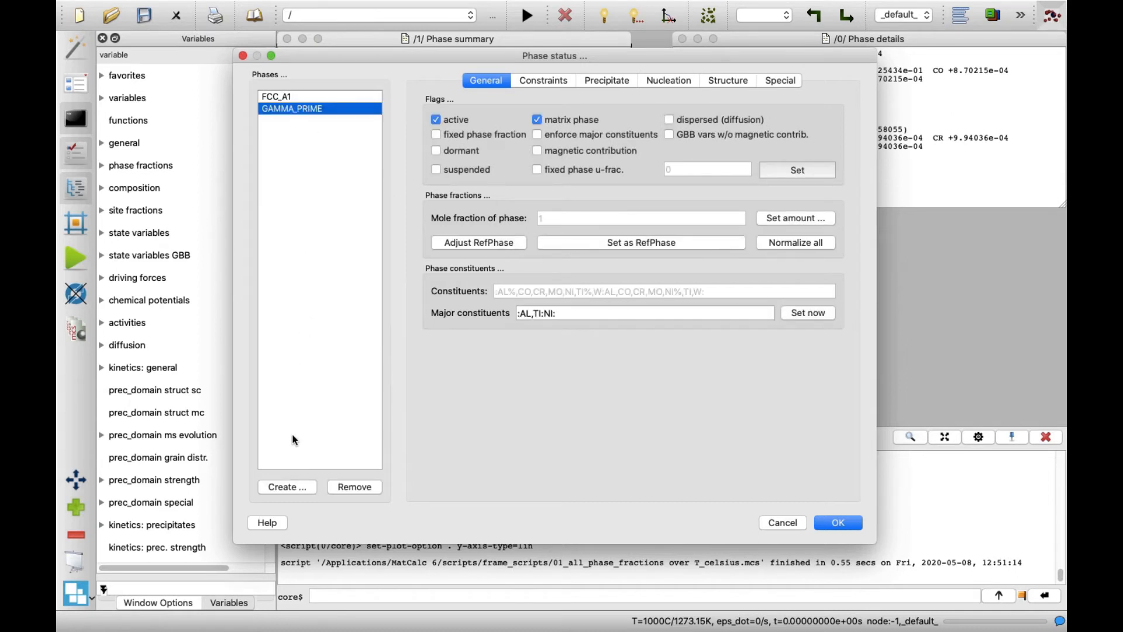
{"action": "left_click", "coordinate": [301, 489]}
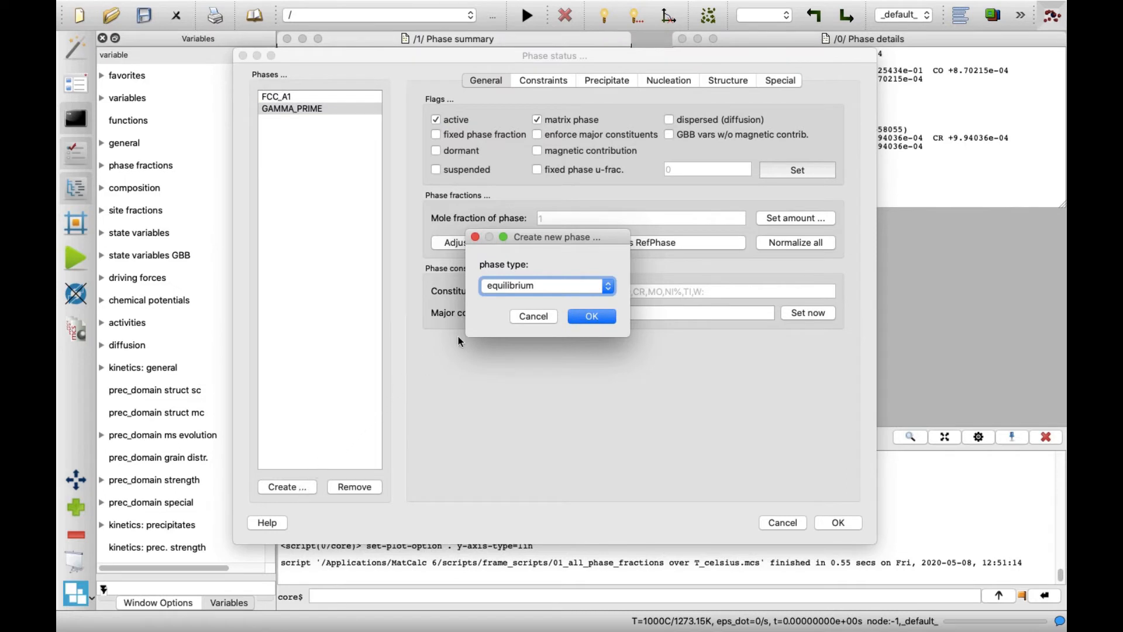
{"action": "left_click", "coordinate": [608, 286]}
{"action": "left_click", "coordinate": [579, 299]}
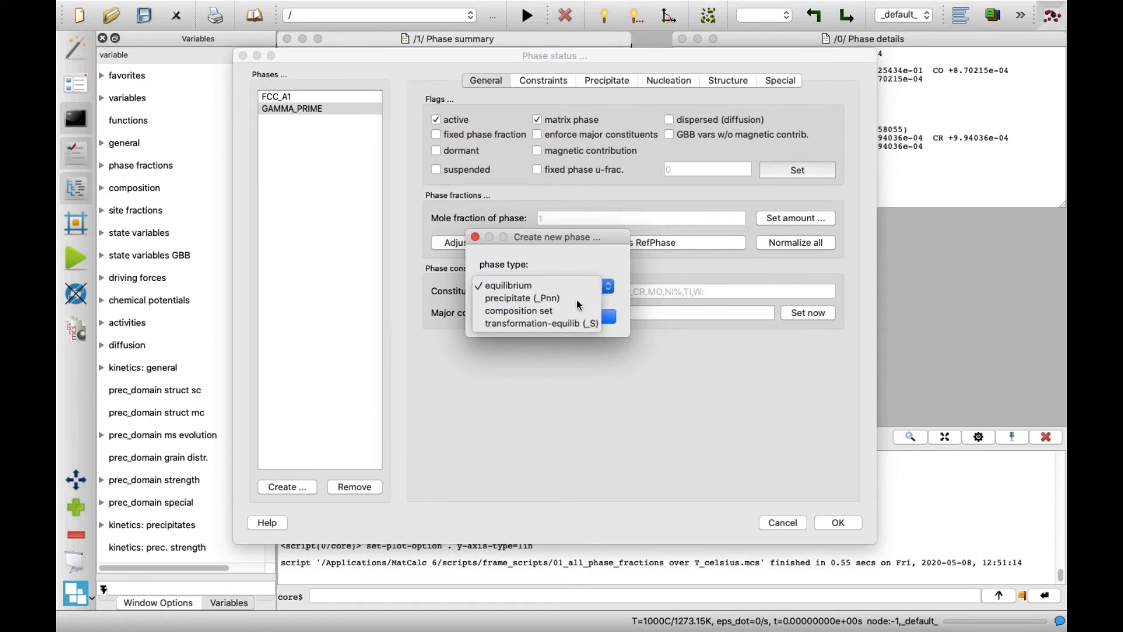
{"action": "left_click", "coordinate": [597, 316]}
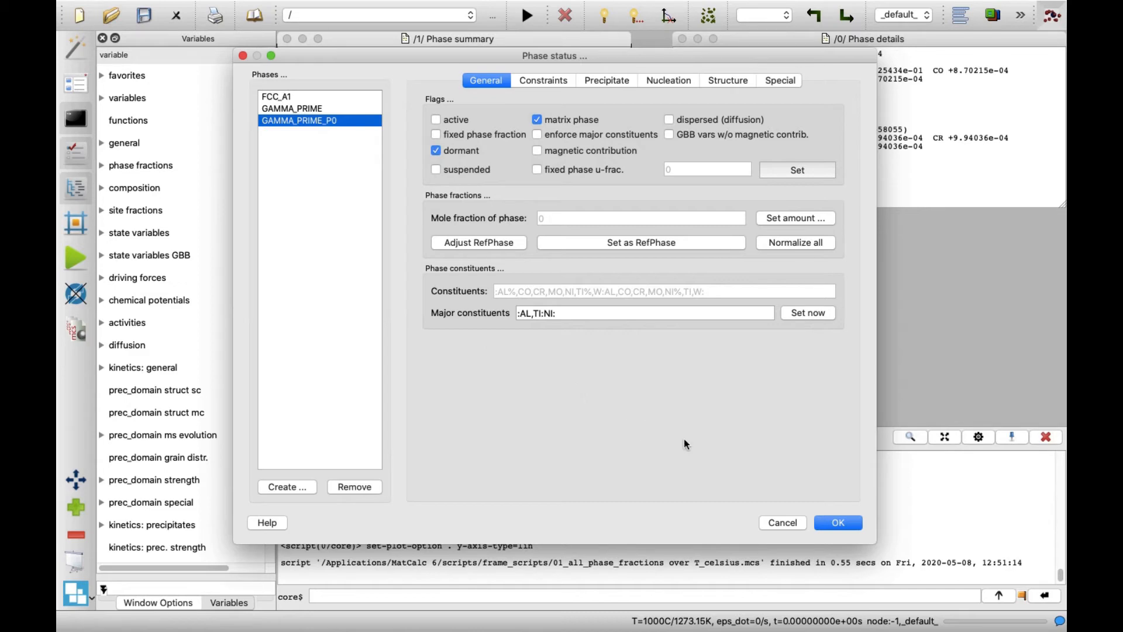
{"action": "left_click", "coordinate": [837, 522]}
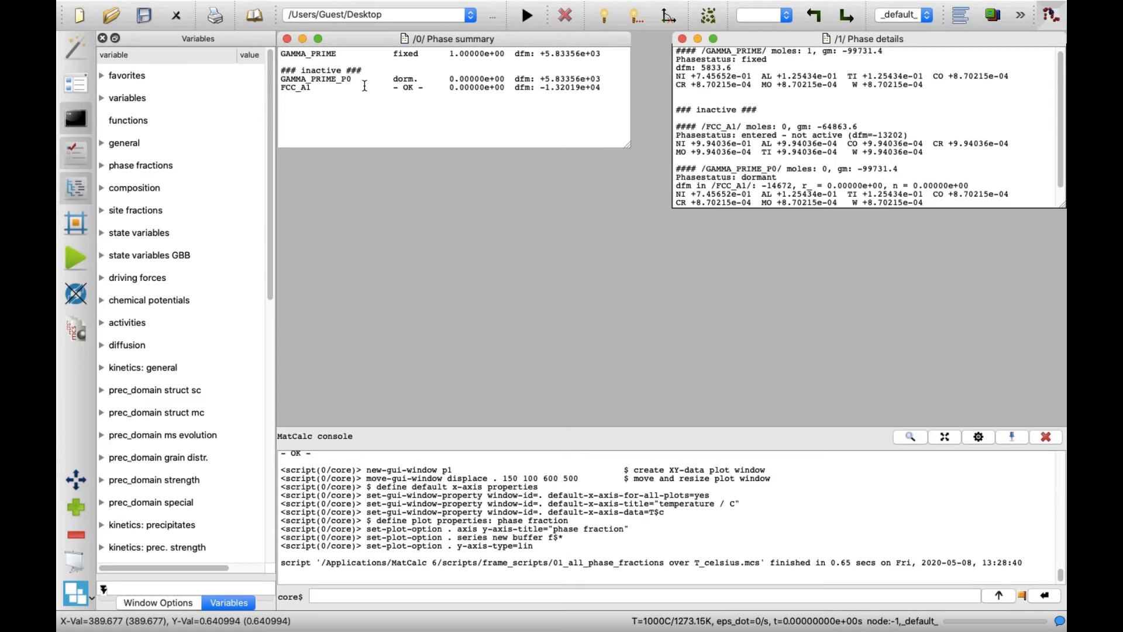
Create a thermo-mechanical treatment named test-treatment and add its first segment.
{"action": "mouse_move", "coordinate": [257, 6]}
{"action": "left_click", "coordinate": [211, 7]}
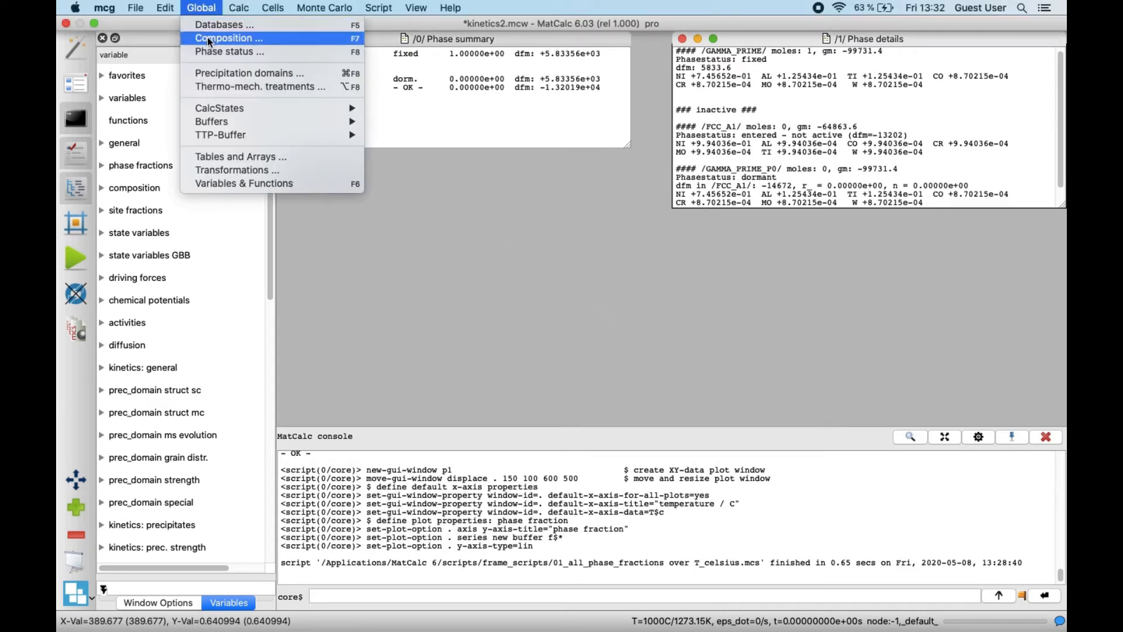
{"action": "left_click", "coordinate": [212, 86]}
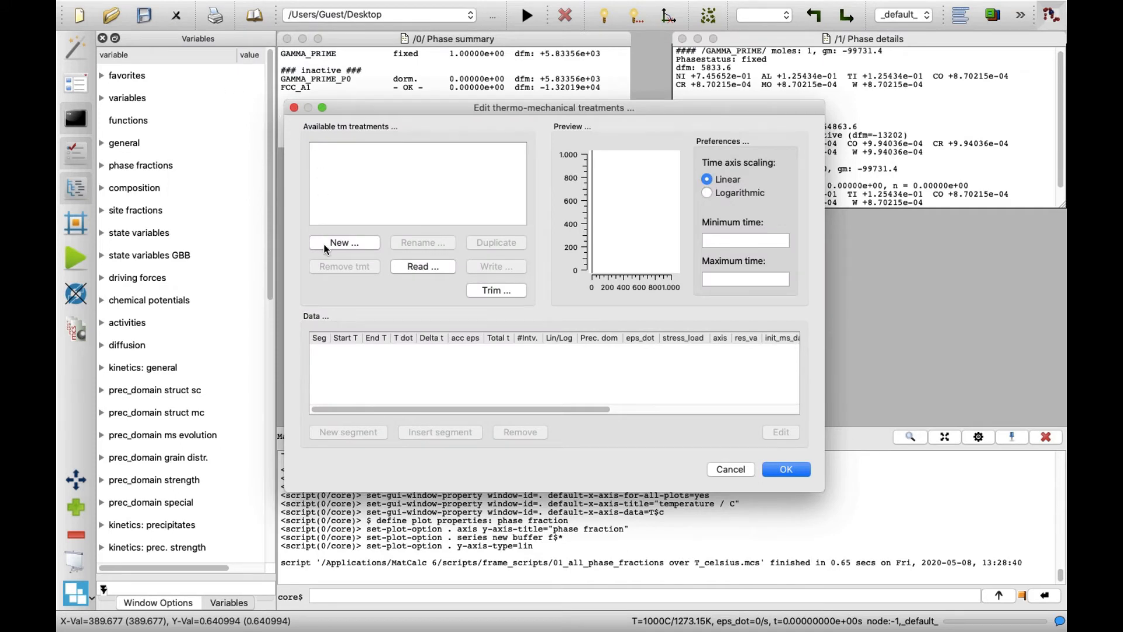
{"action": "left_click", "coordinate": [324, 245]}
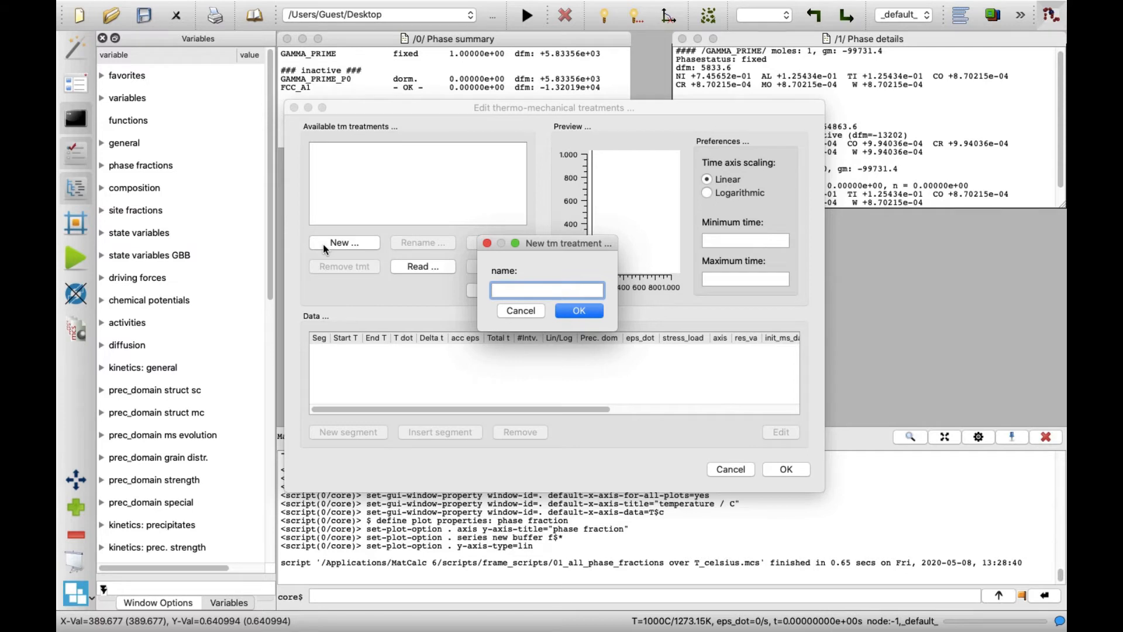
{"action": "type", "text": "test-treatment"}
{"action": "left_click", "coordinate": [595, 314]}
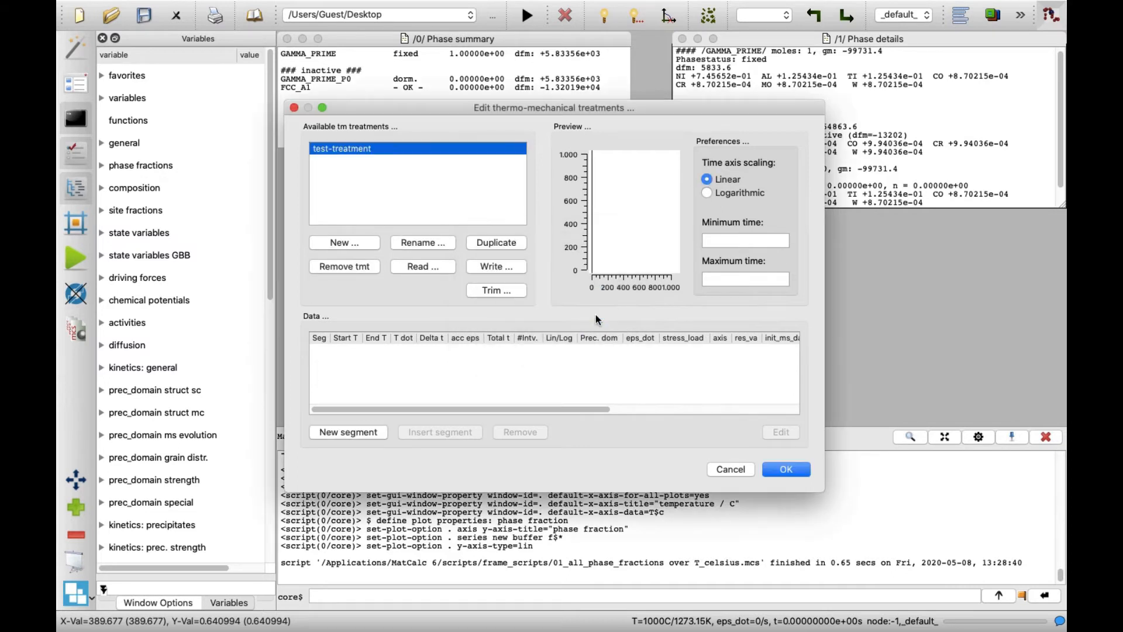
{"action": "left_click", "coordinate": [375, 431]}
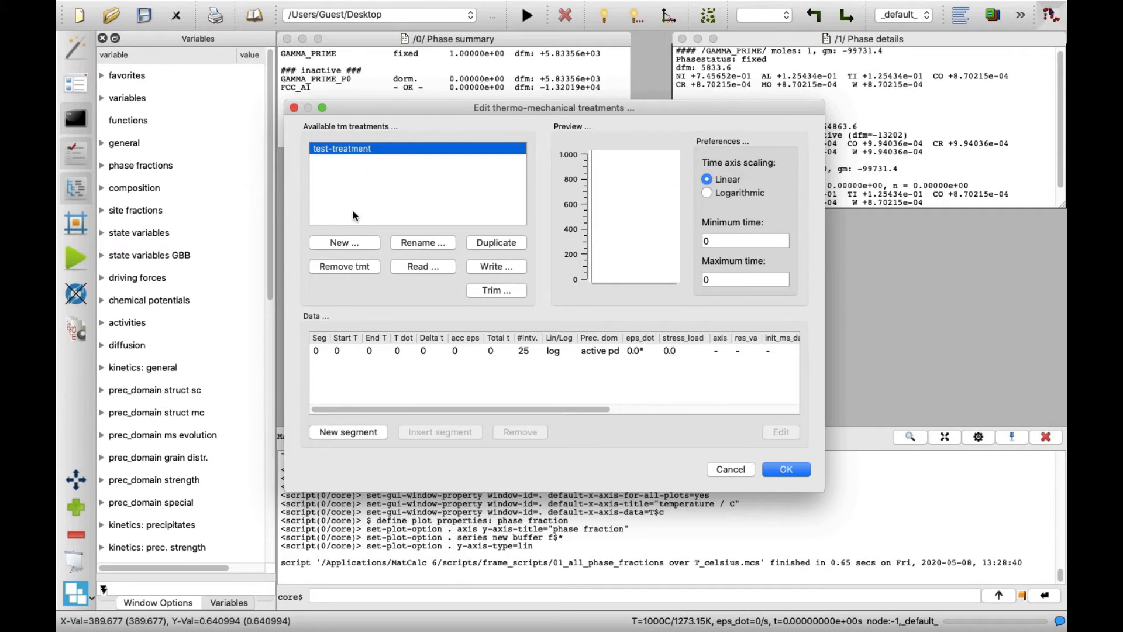
Set the first segment's start temperature to 1200 with ramp control by End temperature & Heat/Cooling Rate.
{"action": "left_click", "coordinate": [344, 352]}
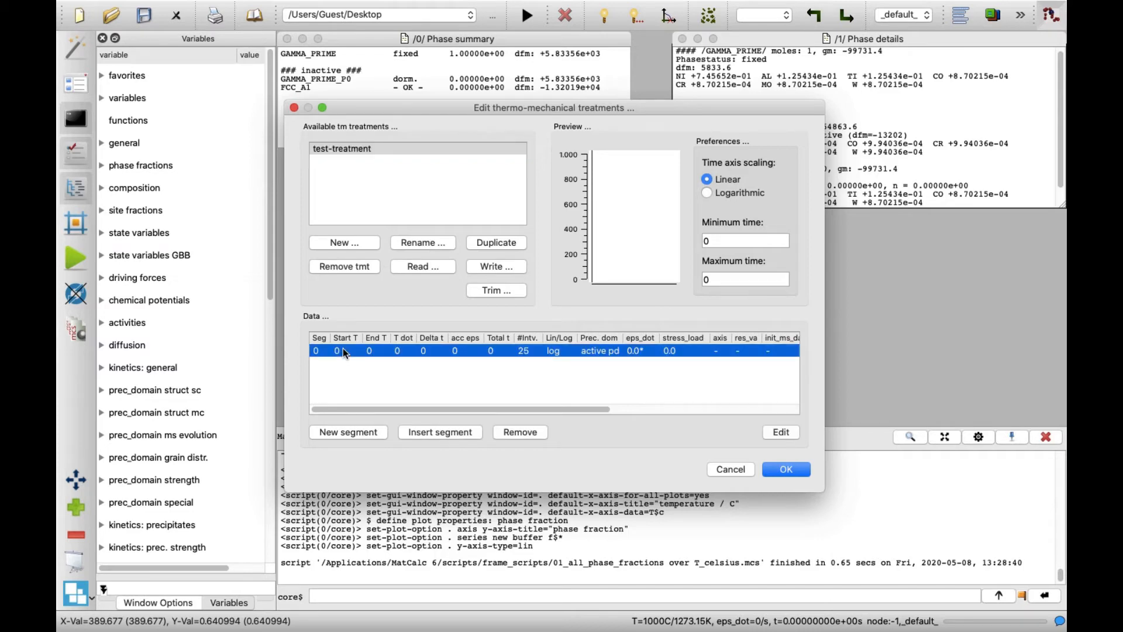
{"action": "double_click", "coordinate": [343, 349]}
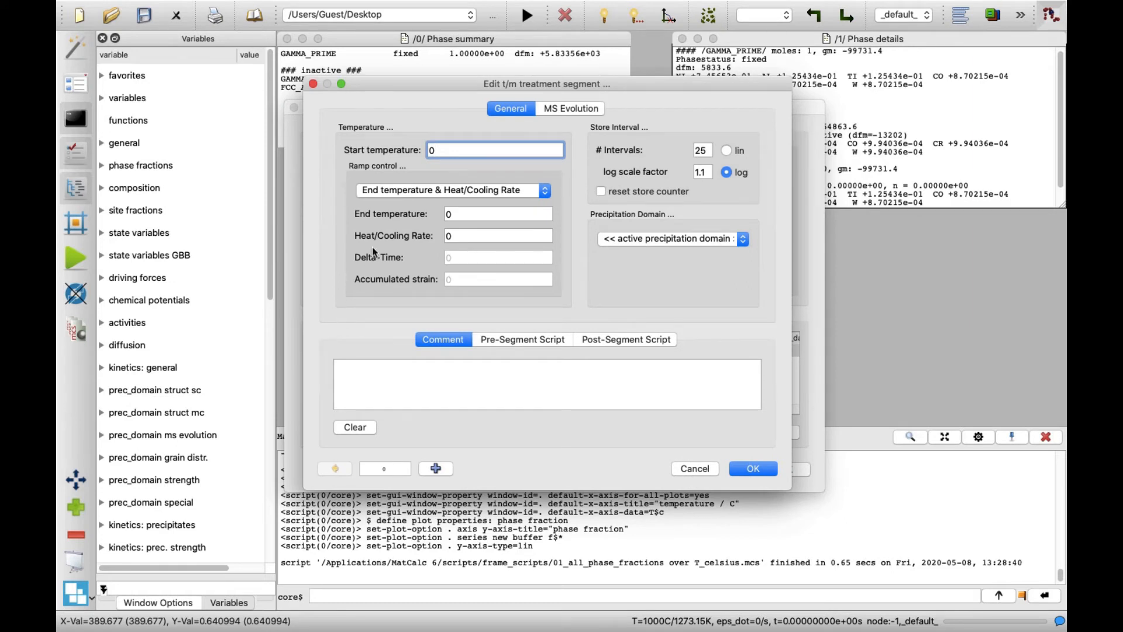
{"action": "left_click_drag", "start_coordinate": [434, 151], "coordinate": [419, 155]}
{"action": "type", "text": "1200"}
{"action": "left_click", "coordinate": [545, 190]}
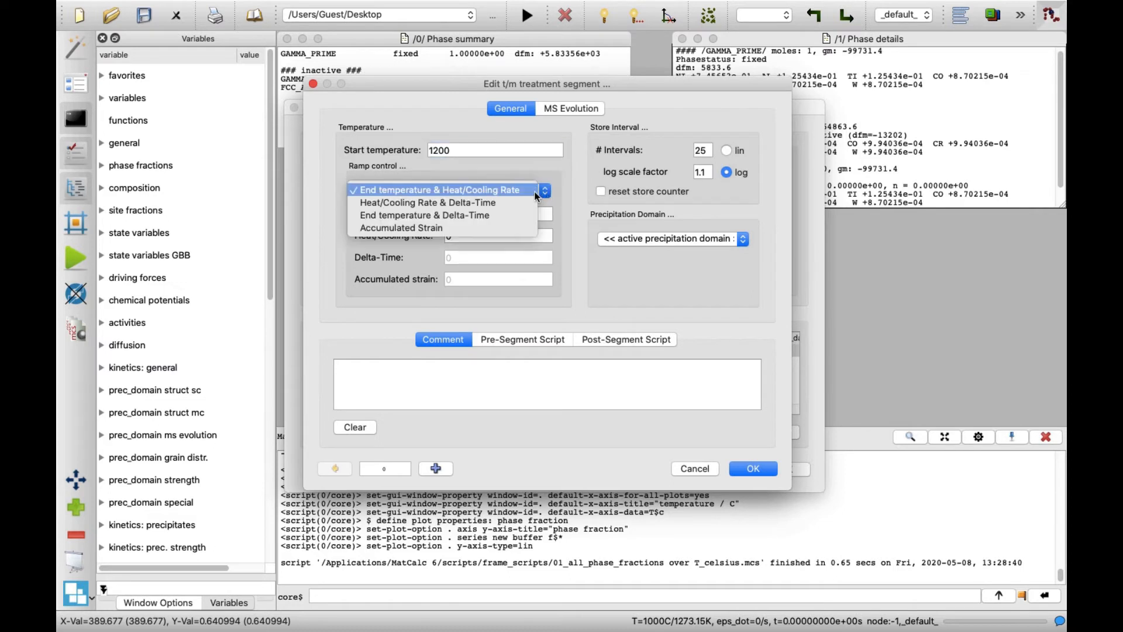
{"action": "left_click", "coordinate": [536, 193]}
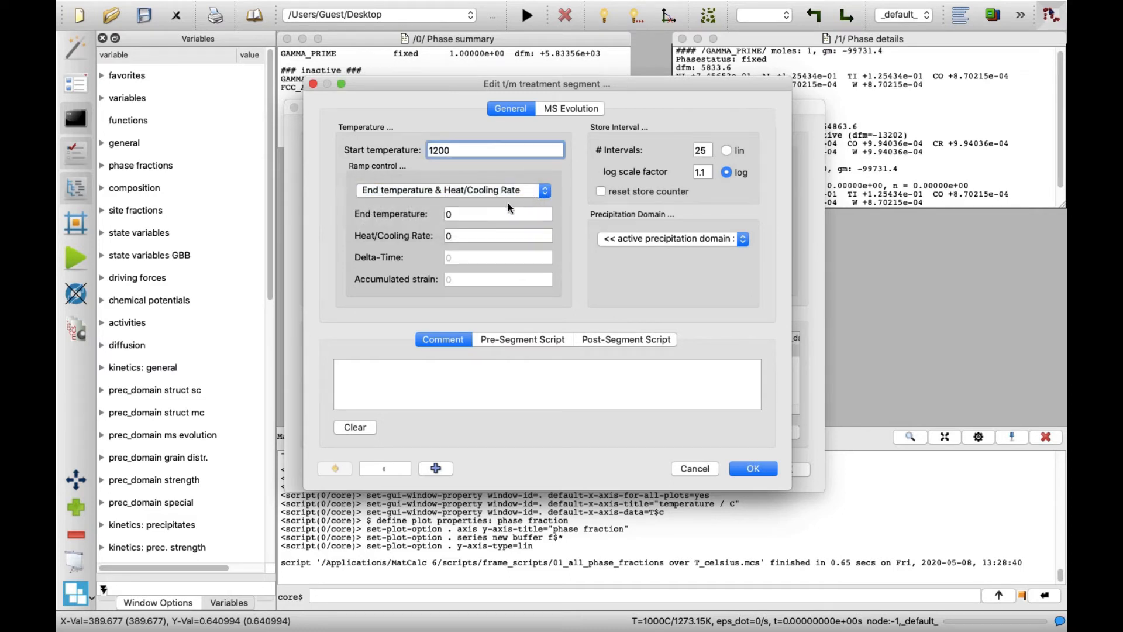
Set the first segment's end temperature to 900 and its heat/cooling rate to 0,02.
{"action": "key", "text": "Tab"}
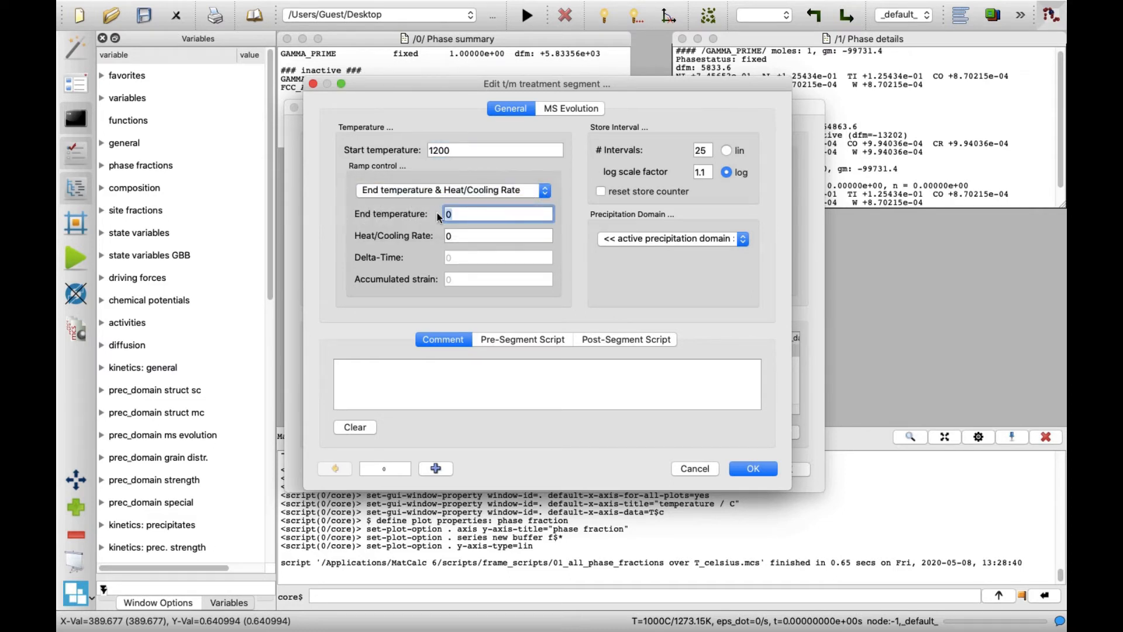
{"action": "type", "text": "900"}
{"action": "left_click", "coordinate": [455, 234]}
{"action": "type", "text": ",0"}
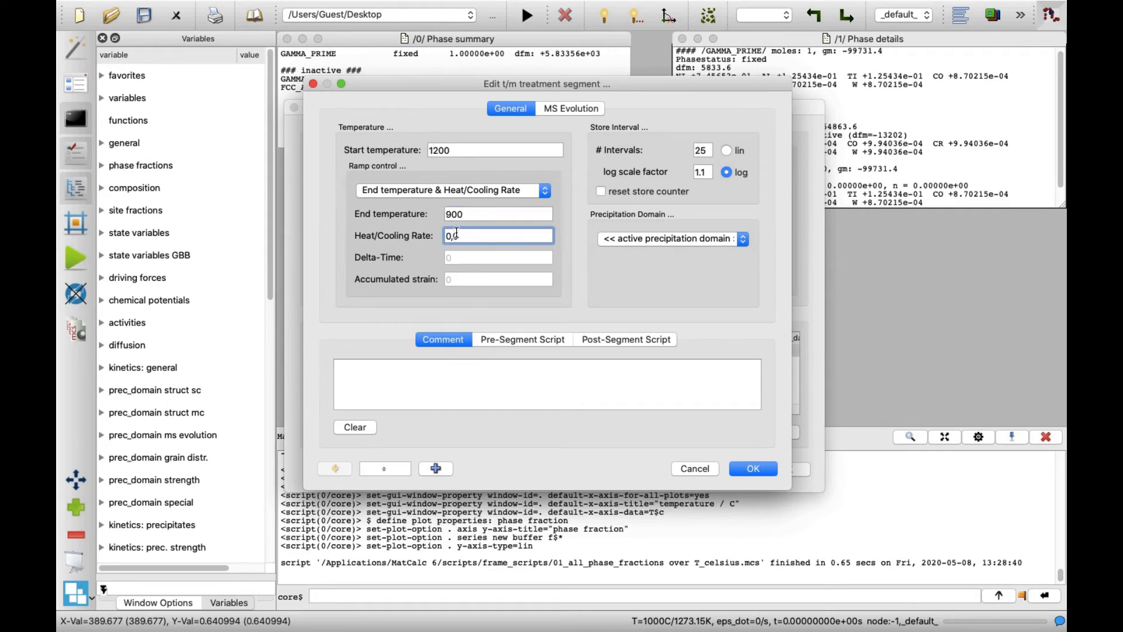
{"action": "type", "text": "2"}
Add a second segment controlled by Heat/Cooling Rate & Delta-Time, with rate -0,01 and delta-time 8*60*60.
{"action": "left_click", "coordinate": [436, 467]}
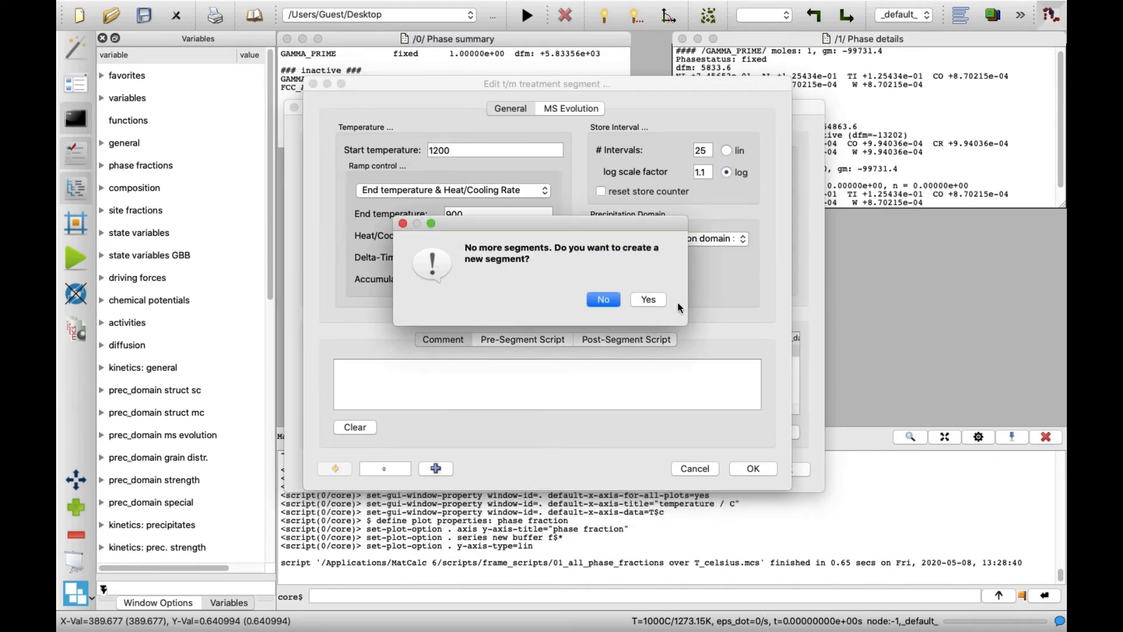
{"action": "left_click", "coordinate": [656, 298]}
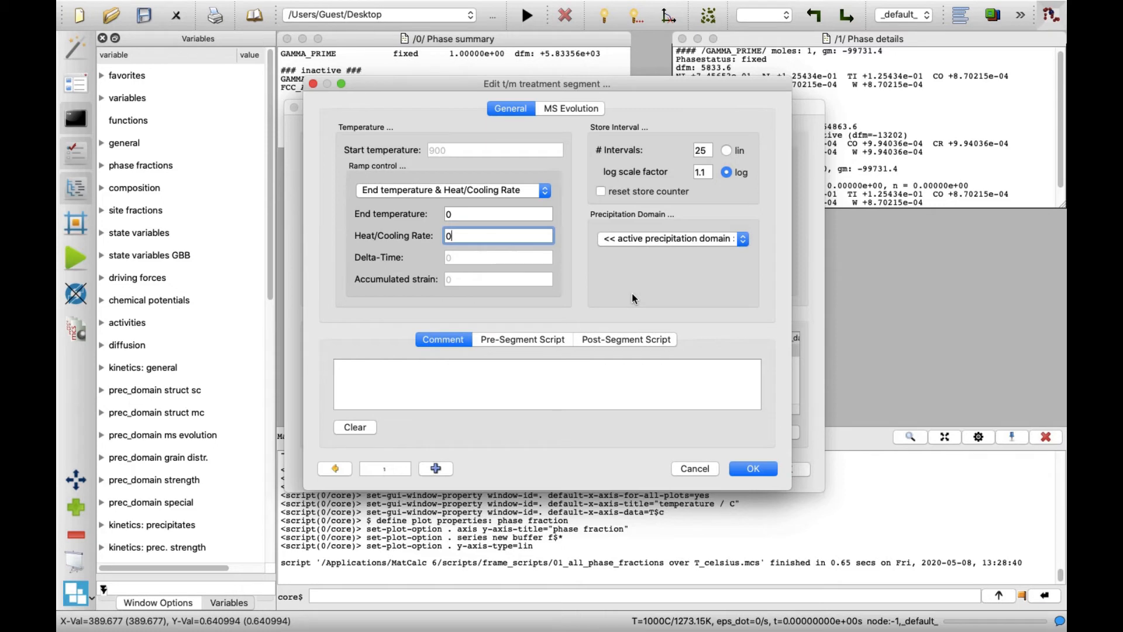
{"action": "left_click", "coordinate": [545, 191]}
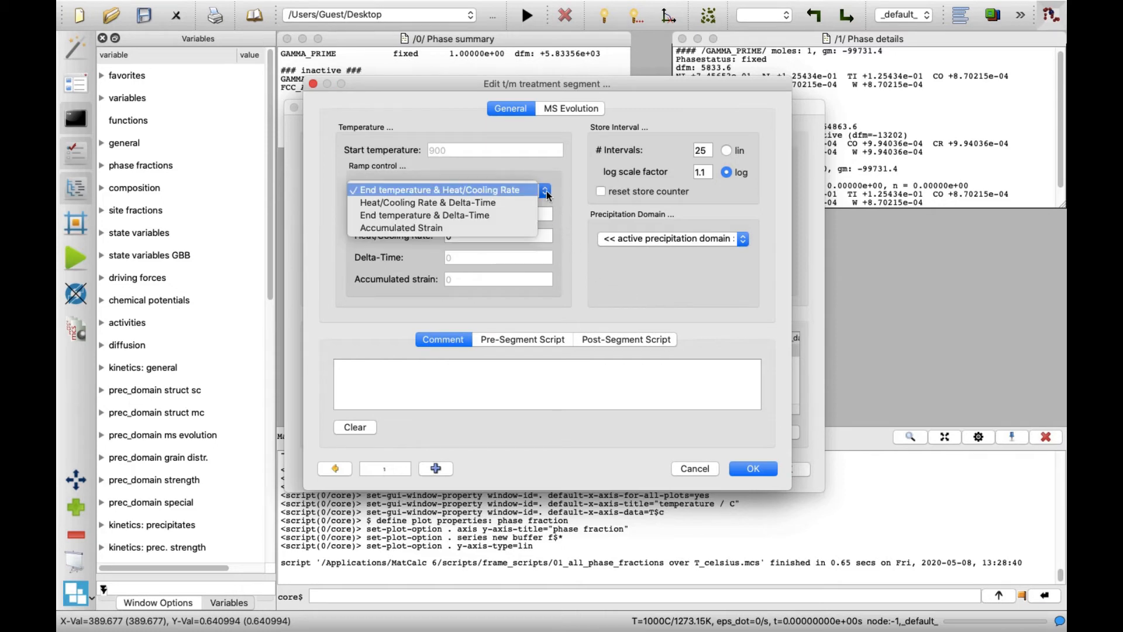
{"action": "left_click", "coordinate": [515, 202]}
{"action": "left_click_drag", "start_coordinate": [455, 240], "coordinate": [432, 239]}
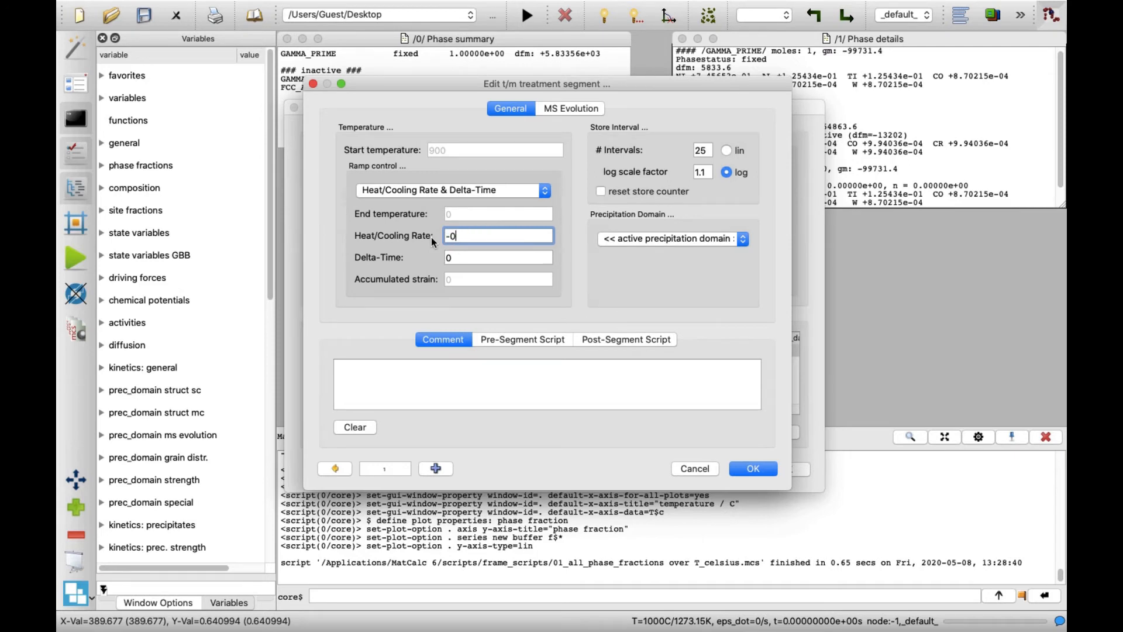
{"action": "type", "text": "-0,01"}
{"action": "left_click_drag", "start_coordinate": [451, 257], "coordinate": [442, 258]}
{"action": "type", "text": "8*60"}
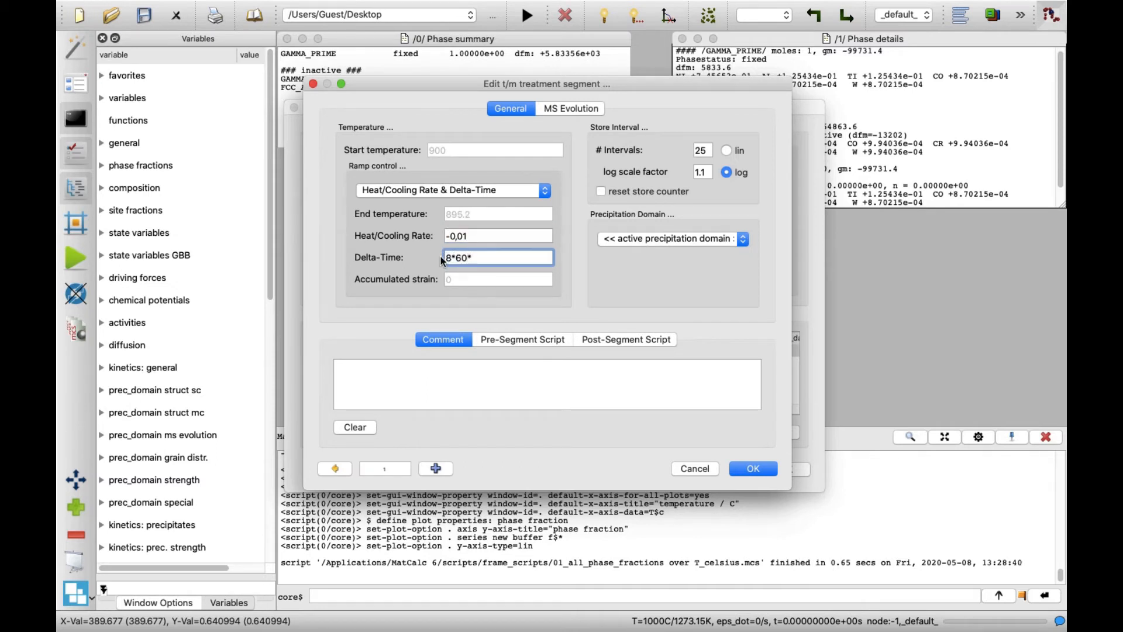
{"action": "type", "text": "*60"}
Add a third segment controlled by End temperature & Delta-Time, with end temperature 400 and delta-time 11*60*60, and accept the segments.
{"action": "left_click", "coordinate": [431, 469]}
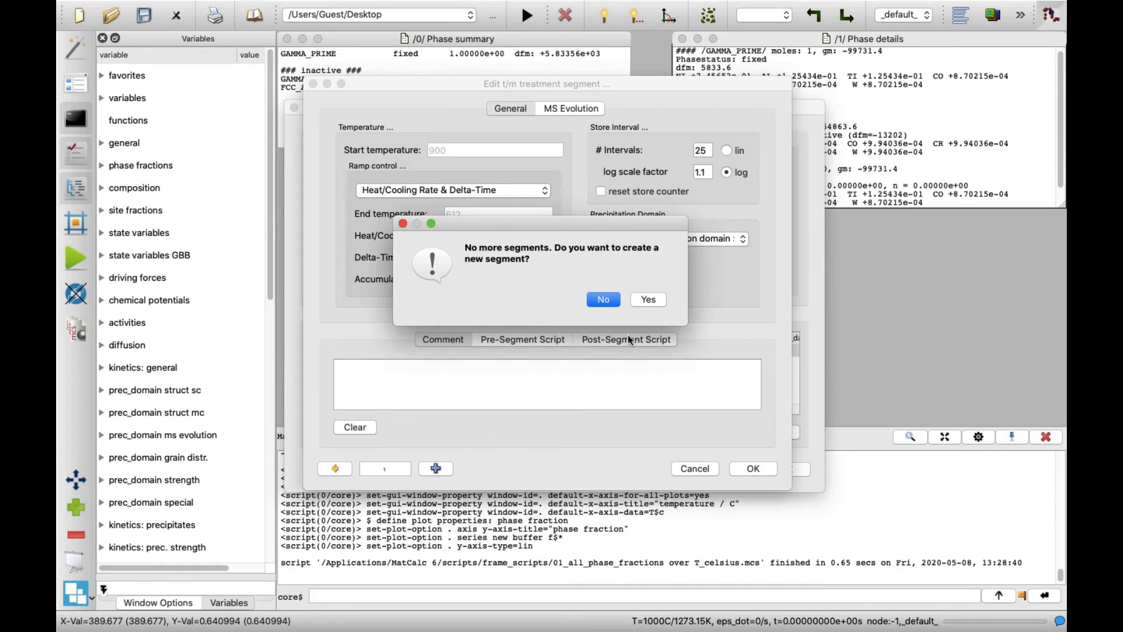
{"action": "left_click", "coordinate": [647, 300]}
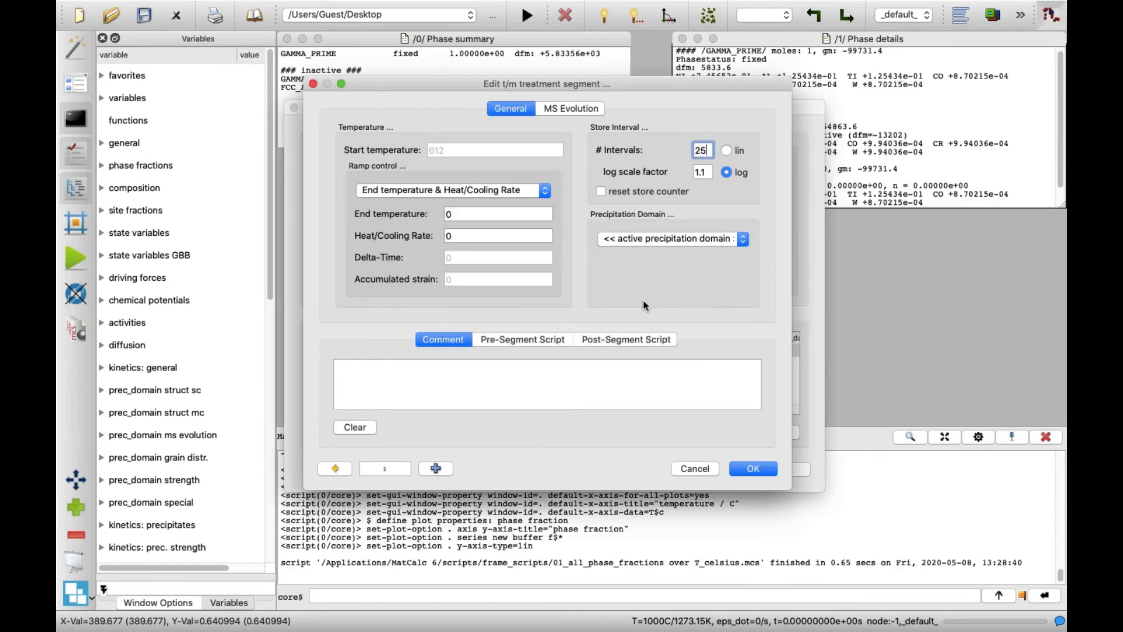
{"action": "left_click", "coordinate": [545, 195]}
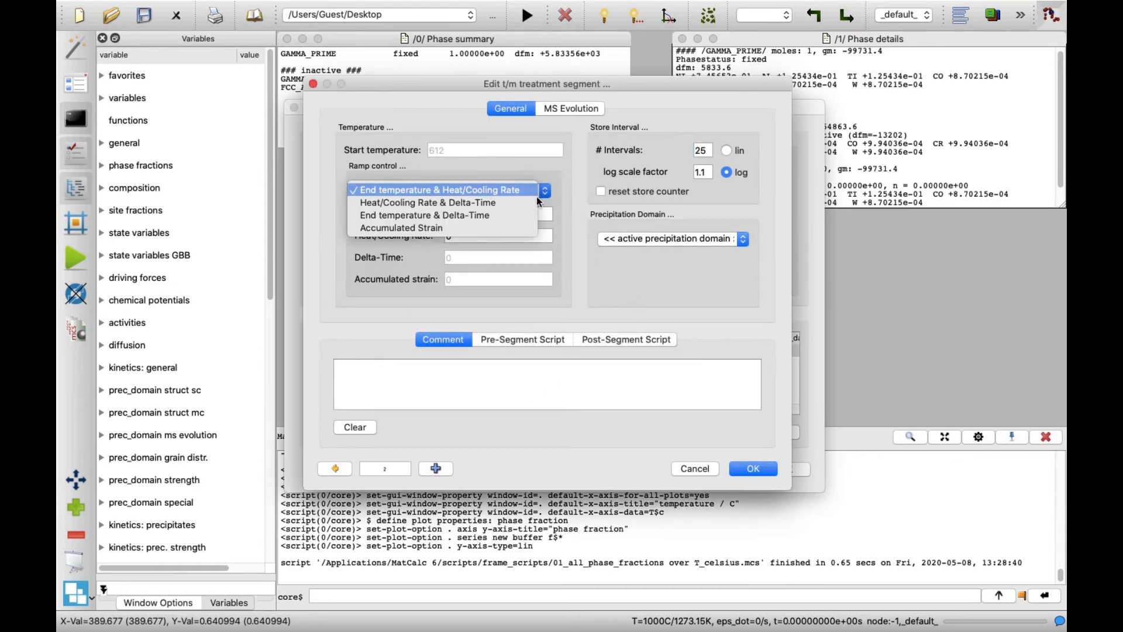
{"action": "left_click", "coordinate": [511, 211]}
{"action": "left_click_drag", "start_coordinate": [509, 213], "coordinate": [433, 215]}
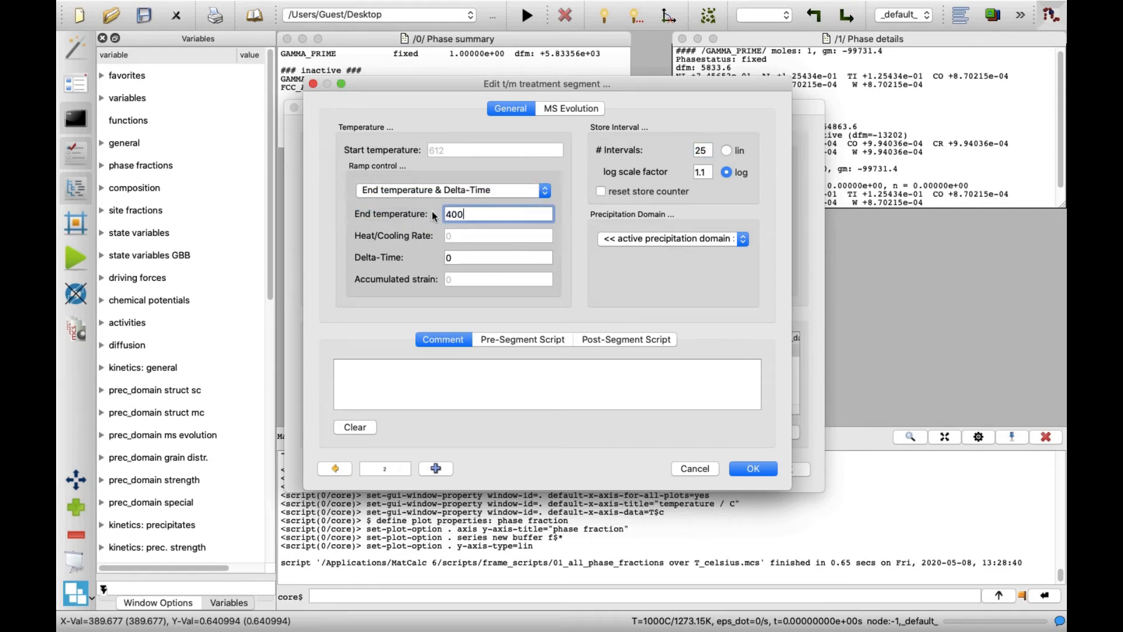
{"action": "key", "text": "Tab"}
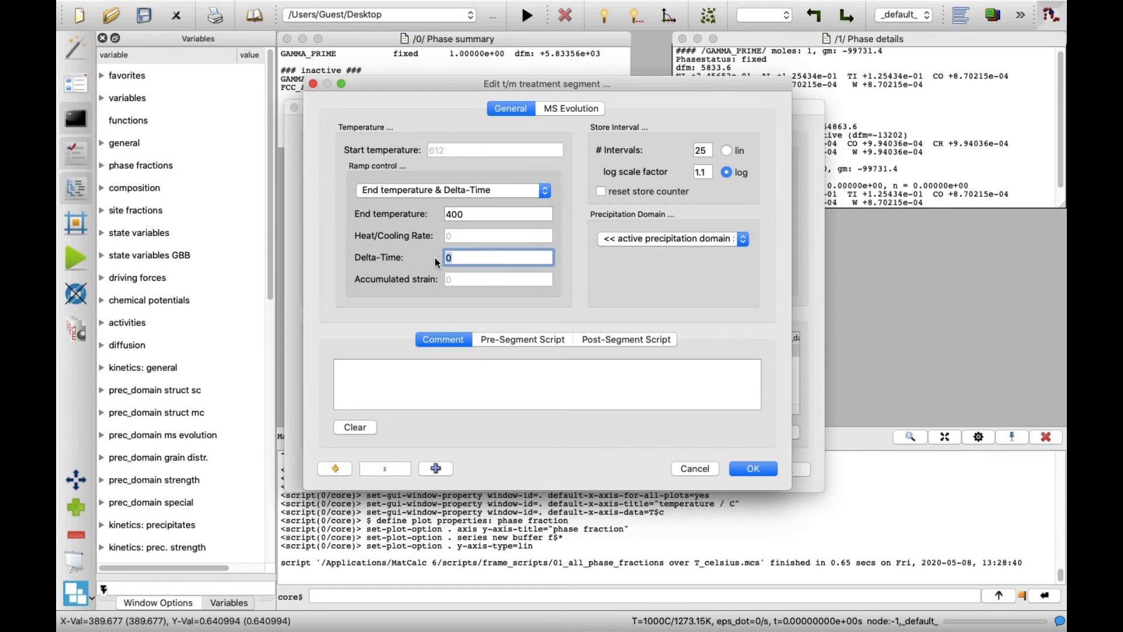
{"action": "type", "text": "11*60*60"}
{"action": "left_click", "coordinate": [738, 465]}
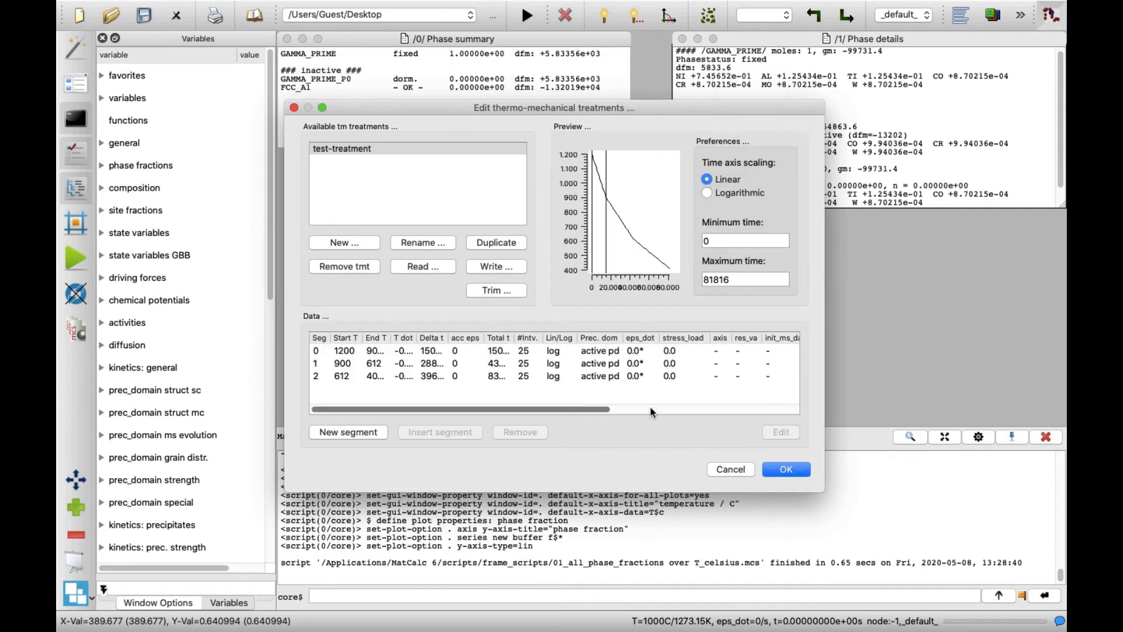
Widen the segment table's columns to show their full values and accept the thermo-mechanical treatment.
{"action": "left_click_drag", "start_coordinate": [390, 338], "coordinate": [479, 341]}
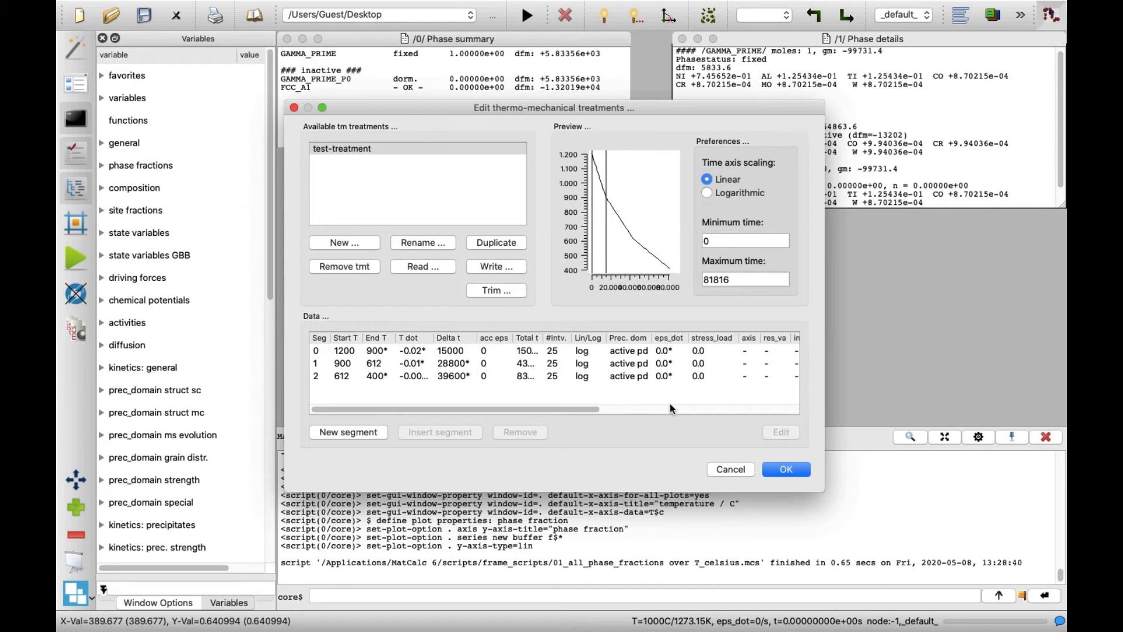
{"action": "left_click", "coordinate": [769, 468]}
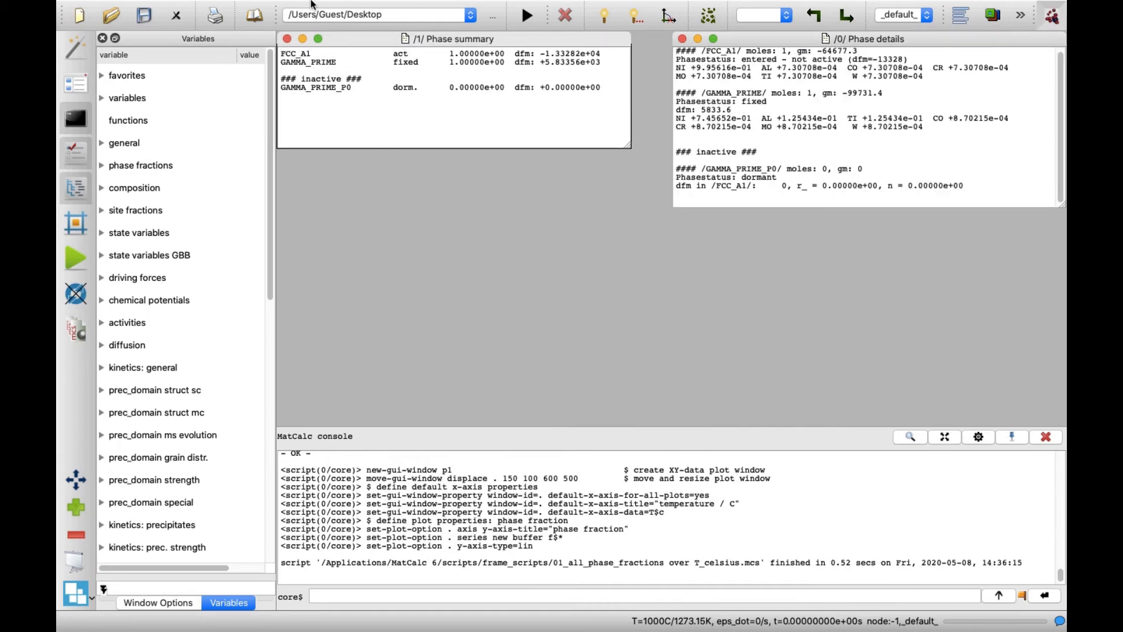
Run the precipitation kinetics calculation with temperature control from test-treatment, overwriting the contents of the current buffer.
{"action": "mouse_move", "coordinate": [310, 4]}
{"action": "left_click", "coordinate": [238, 8]}
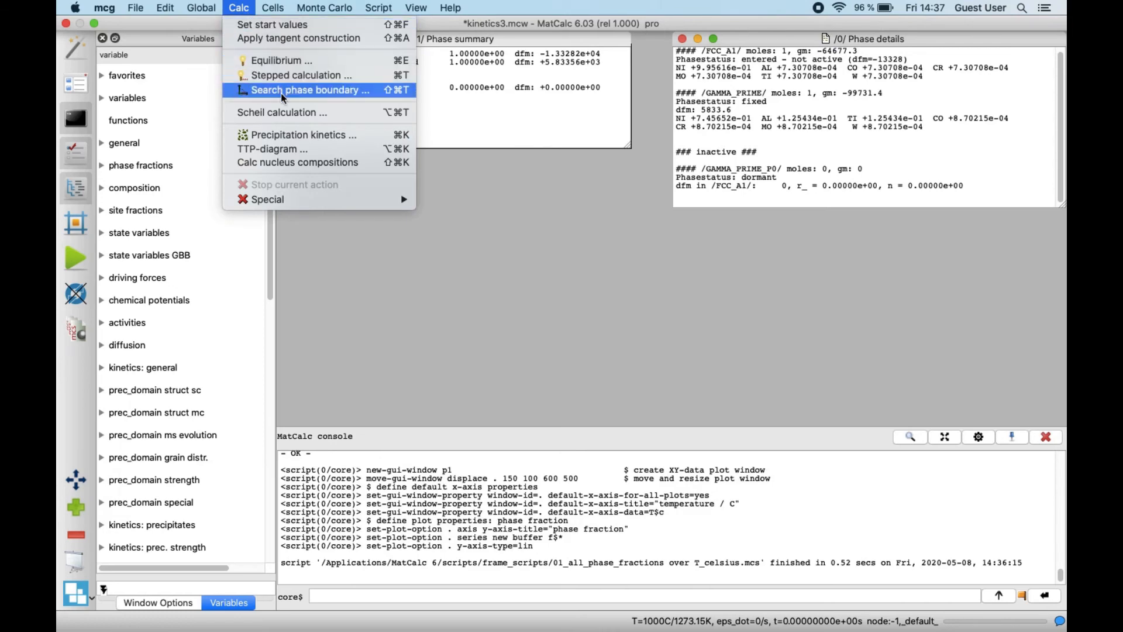
{"action": "left_click", "coordinate": [343, 138]}
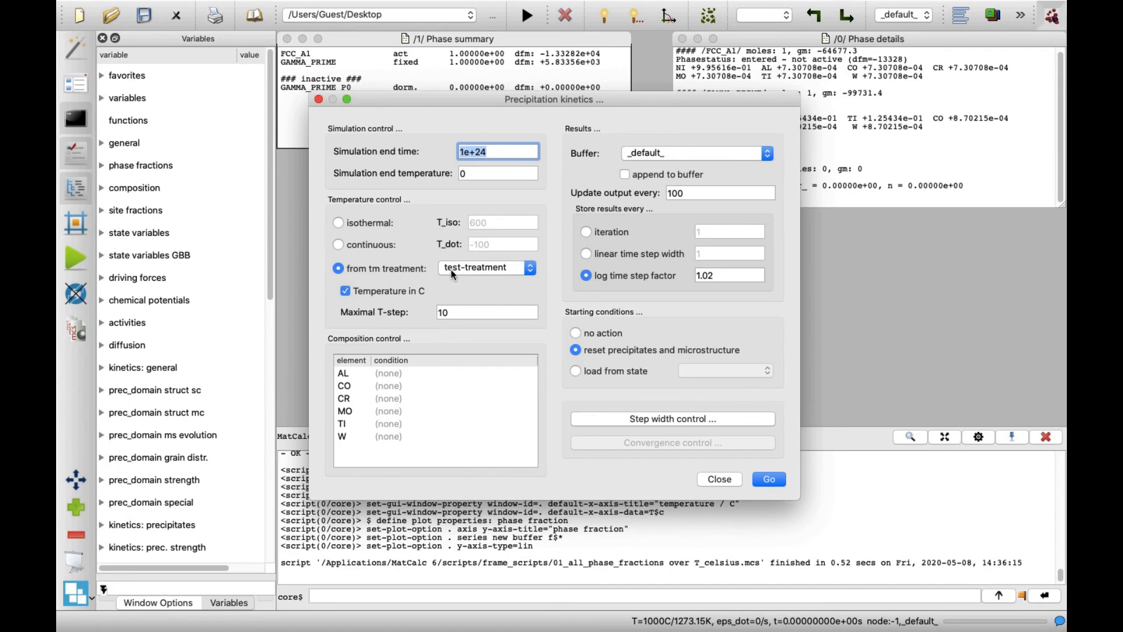
{"action": "left_click", "coordinate": [530, 268]}
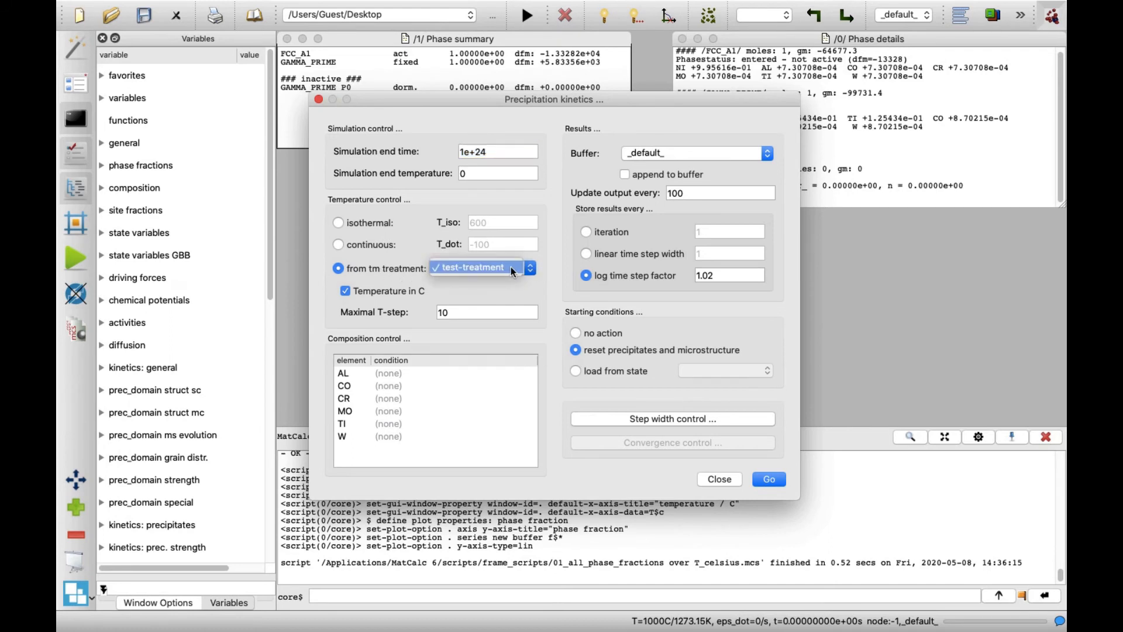
{"action": "left_click", "coordinate": [511, 268]}
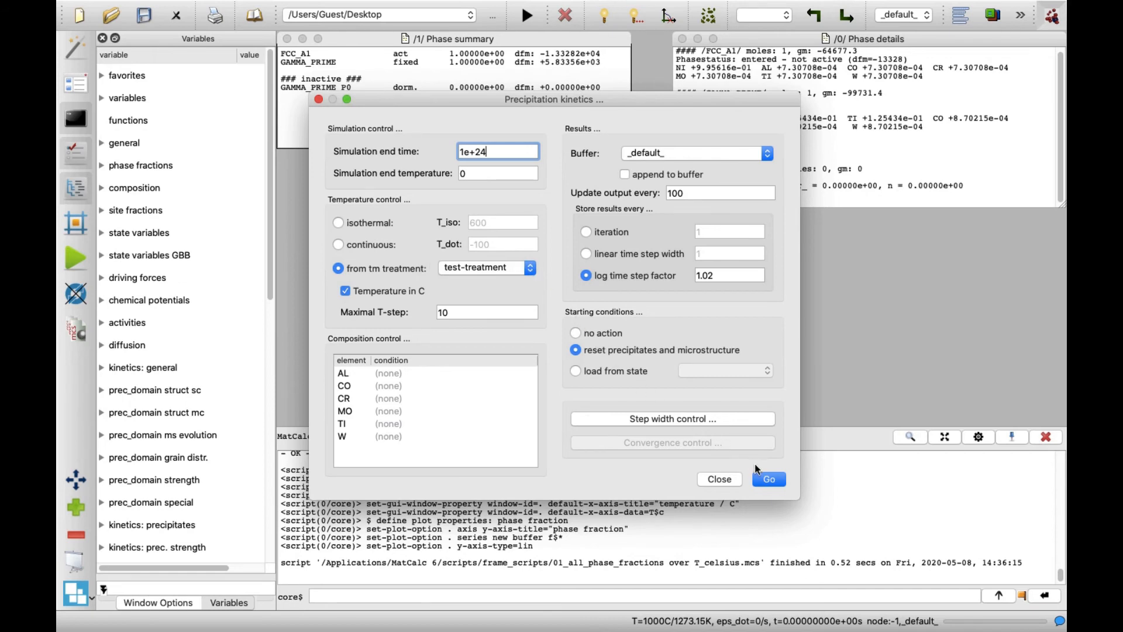
{"action": "left_click", "coordinate": [769, 479]}
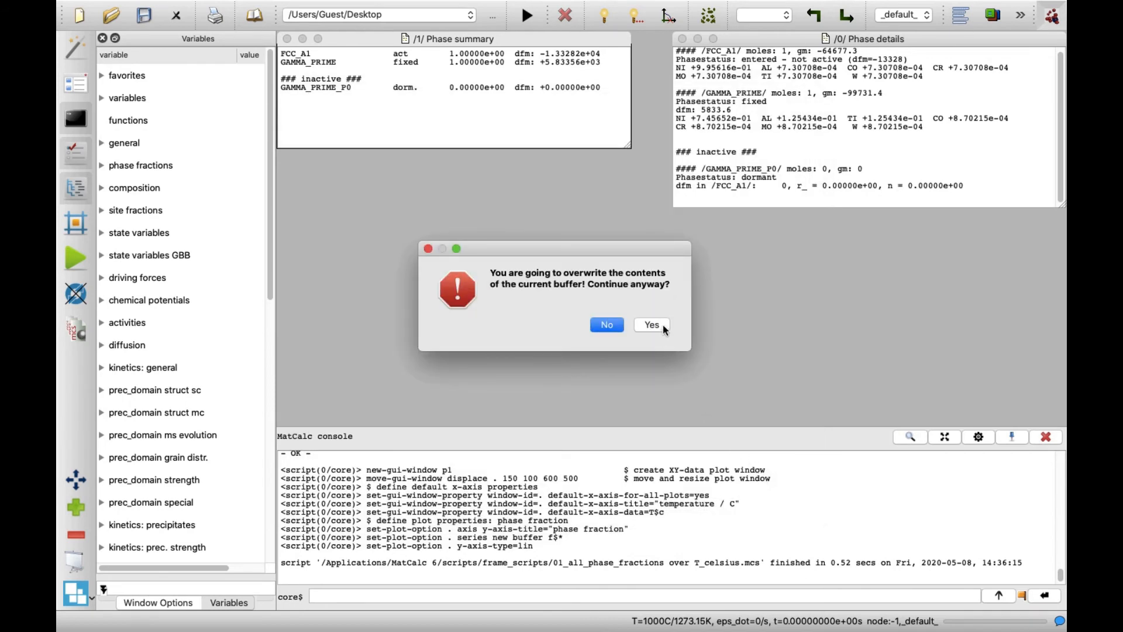
{"action": "left_click", "coordinate": [652, 326]}
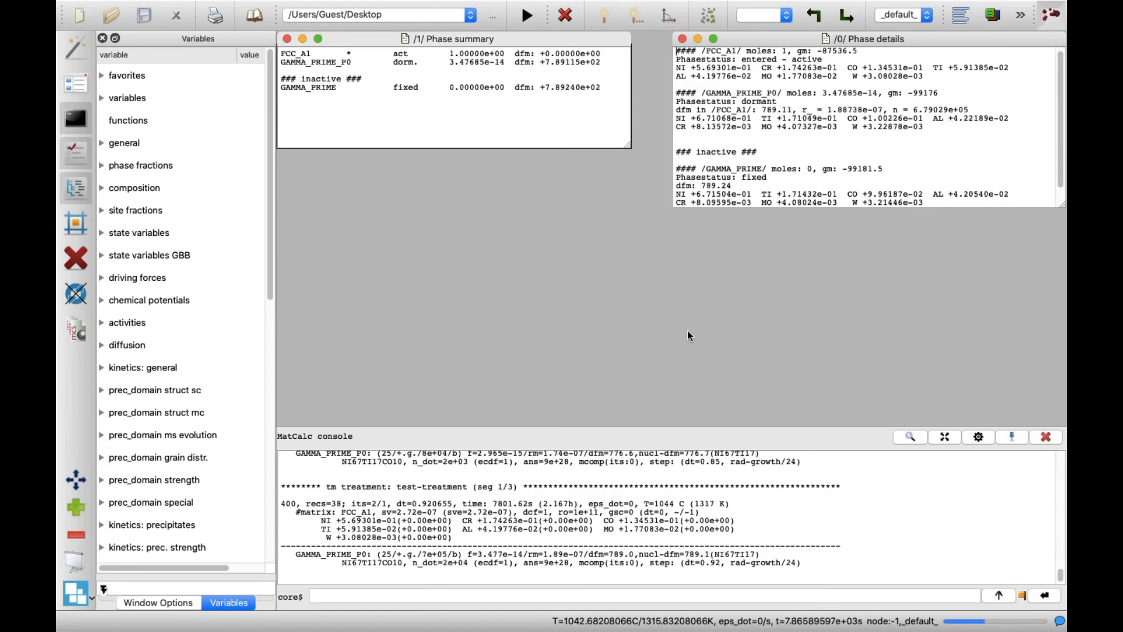
Enlarge the console to read the precipitation calculation output, and restore its size.
{"action": "left_click", "coordinate": [943, 435]}
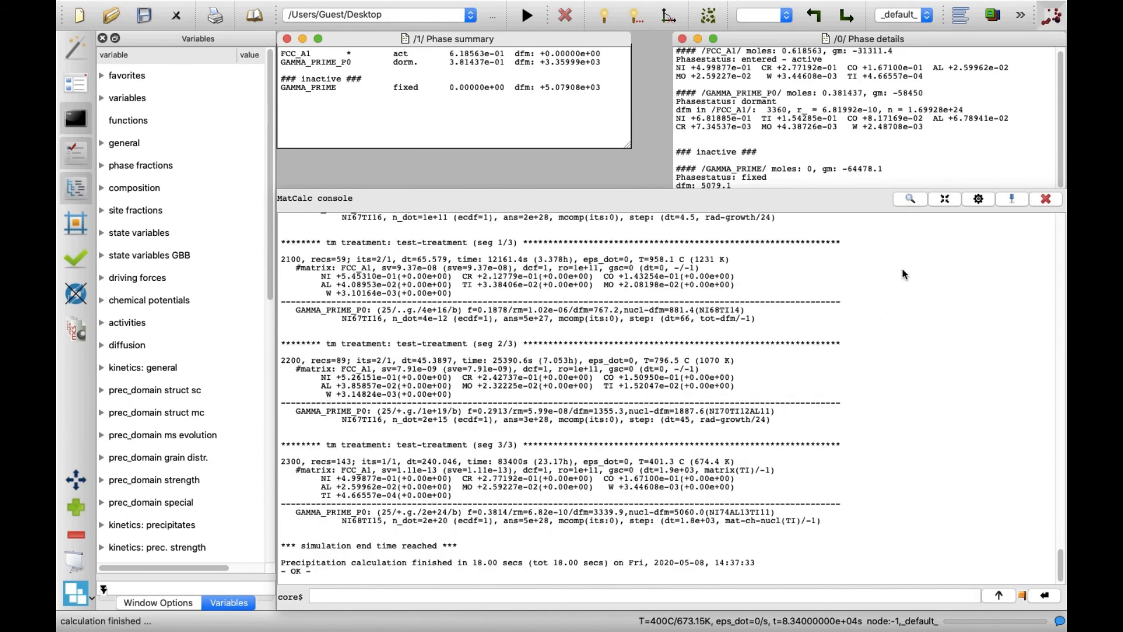
{"action": "left_click", "coordinate": [945, 200]}
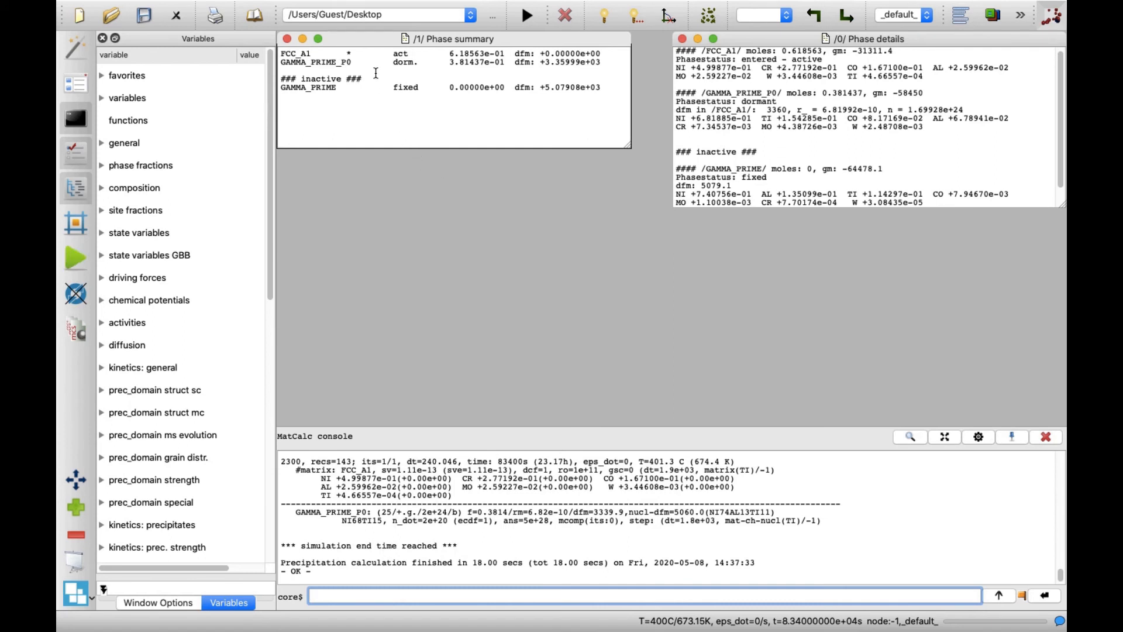
Create a new plot window from the user-defined template 03_kinetics_4_frames_T_f_n_r_linX.
{"action": "left_click", "coordinate": [415, 8]}
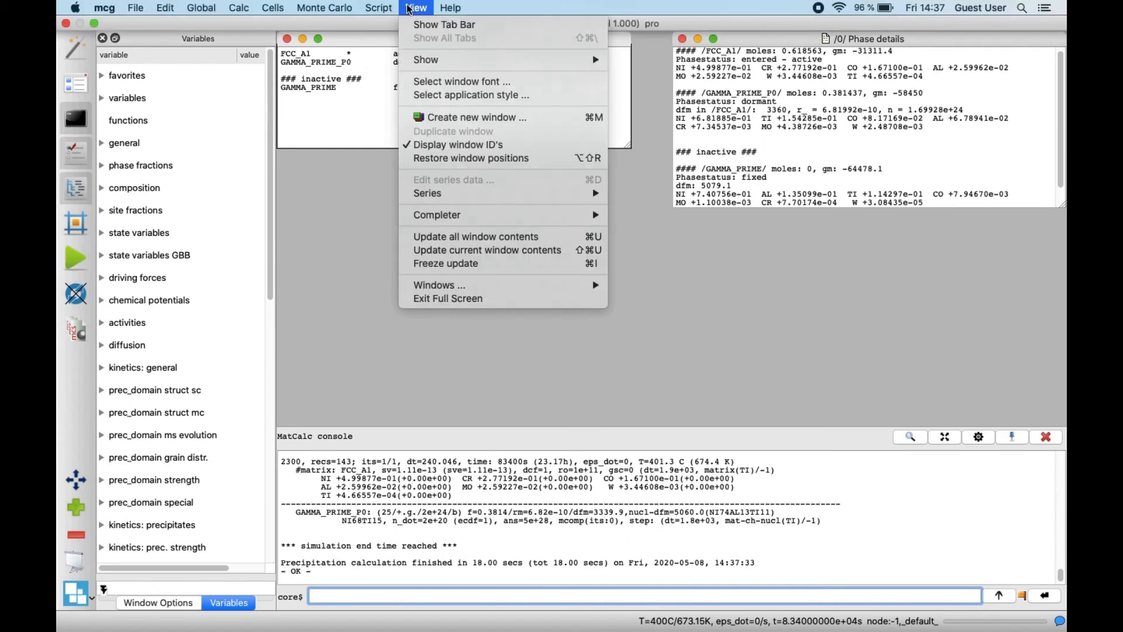
{"action": "left_click", "coordinate": [497, 117]}
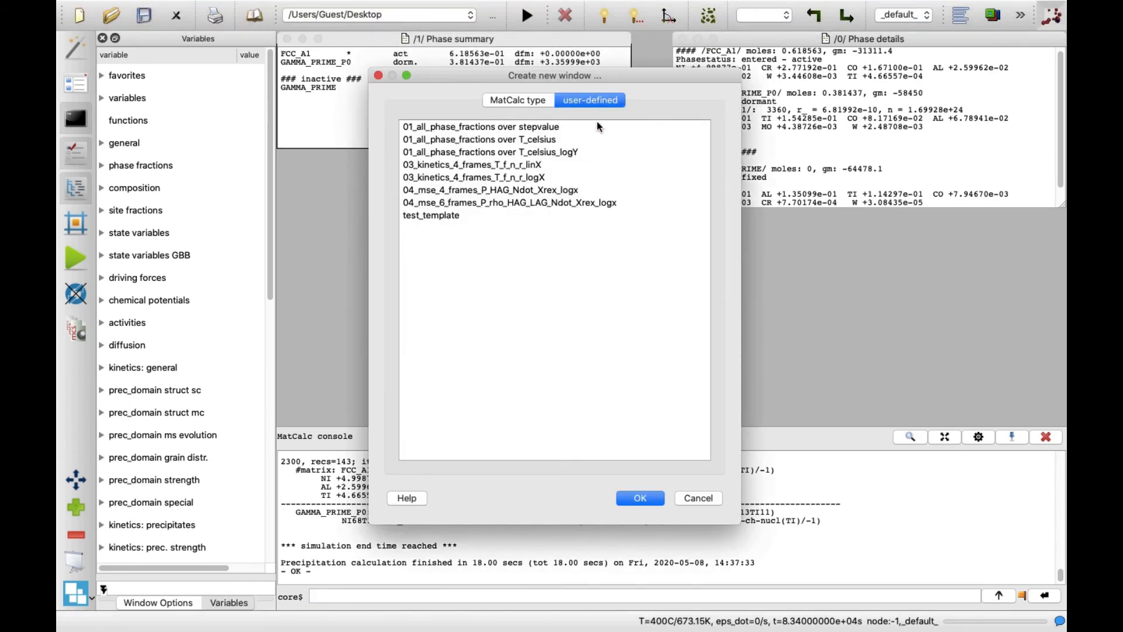
{"action": "left_click", "coordinate": [540, 164]}
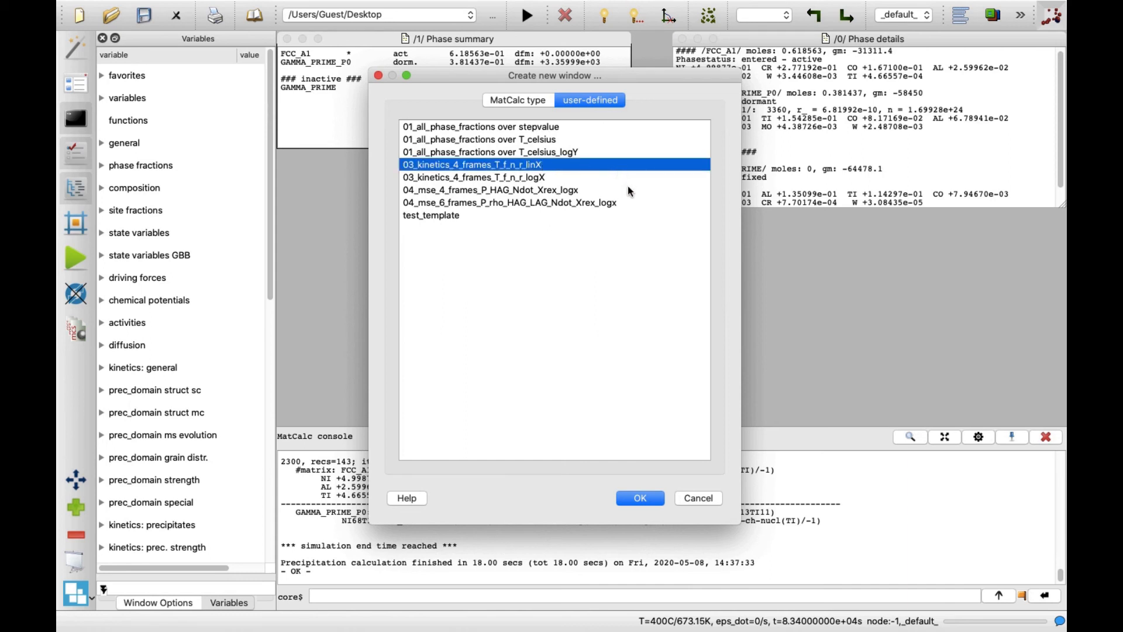
{"action": "left_click", "coordinate": [637, 499]}
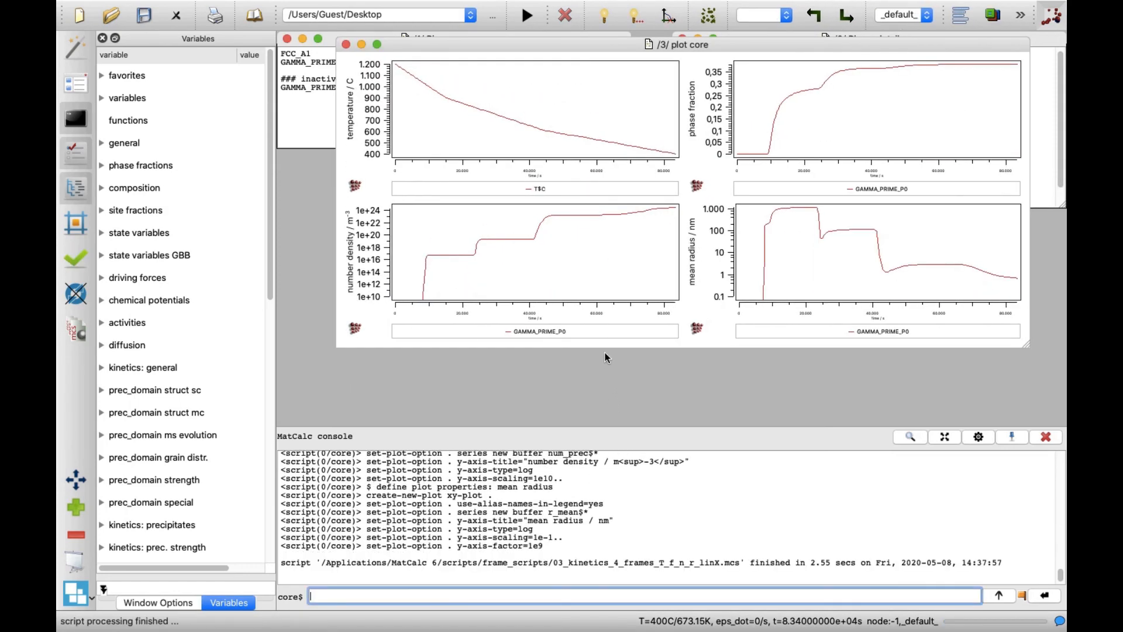
Examine the temperature, phase fraction, number density and mean radius curves over time in the new plot window.
{"action": "left_click", "coordinate": [545, 132]}
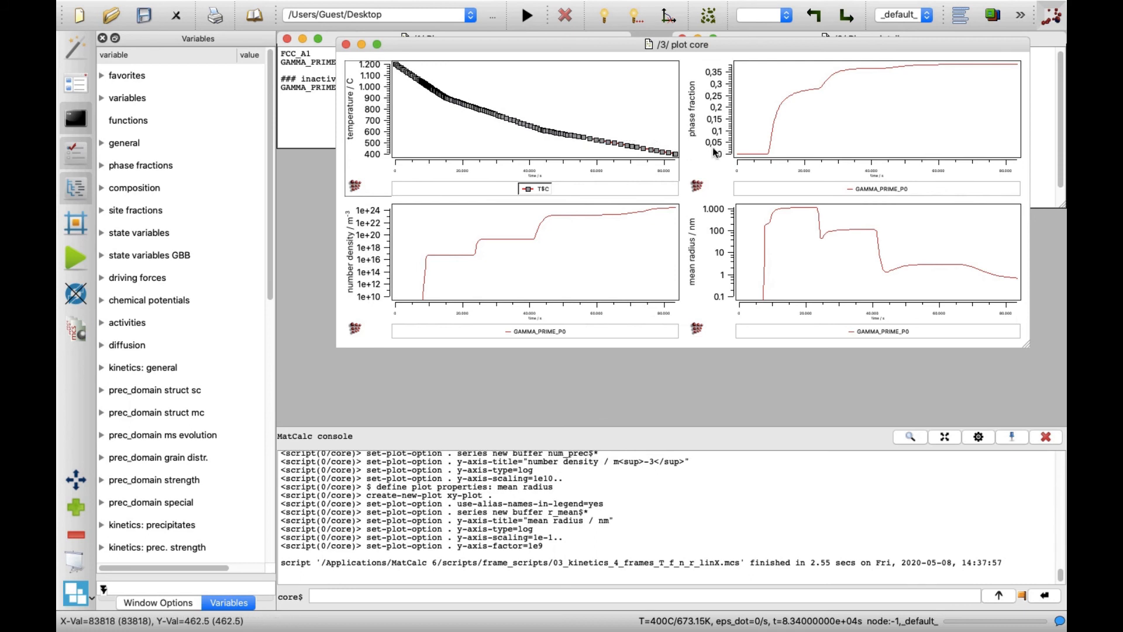
{"action": "left_click", "coordinate": [767, 146]}
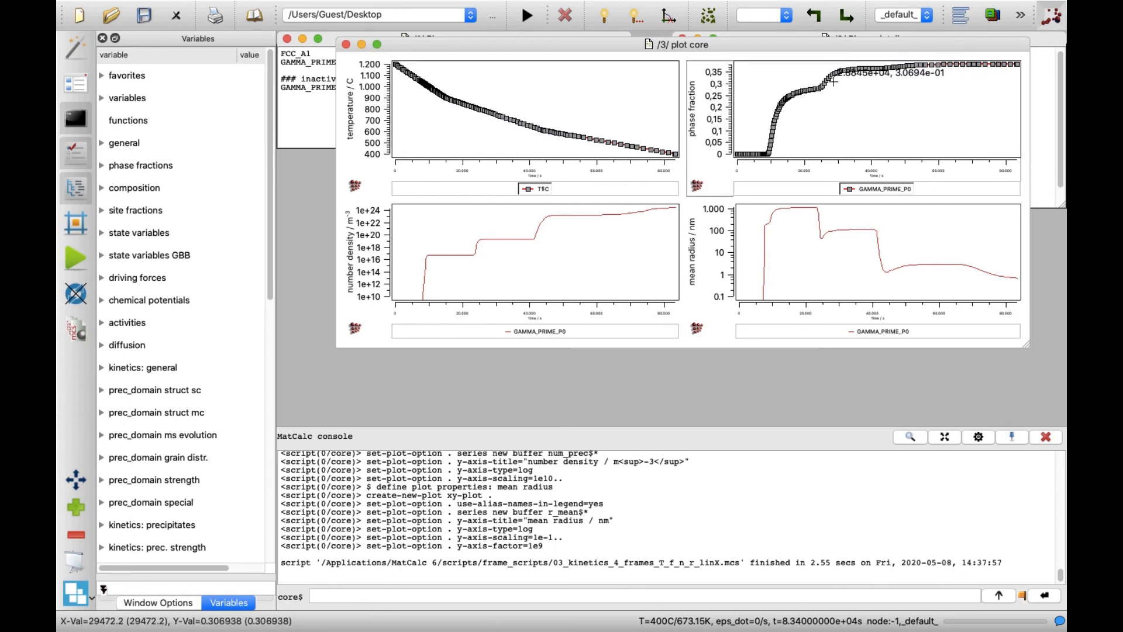
{"action": "left_click_drag", "start_coordinate": [828, 83], "coordinate": [745, 67]}
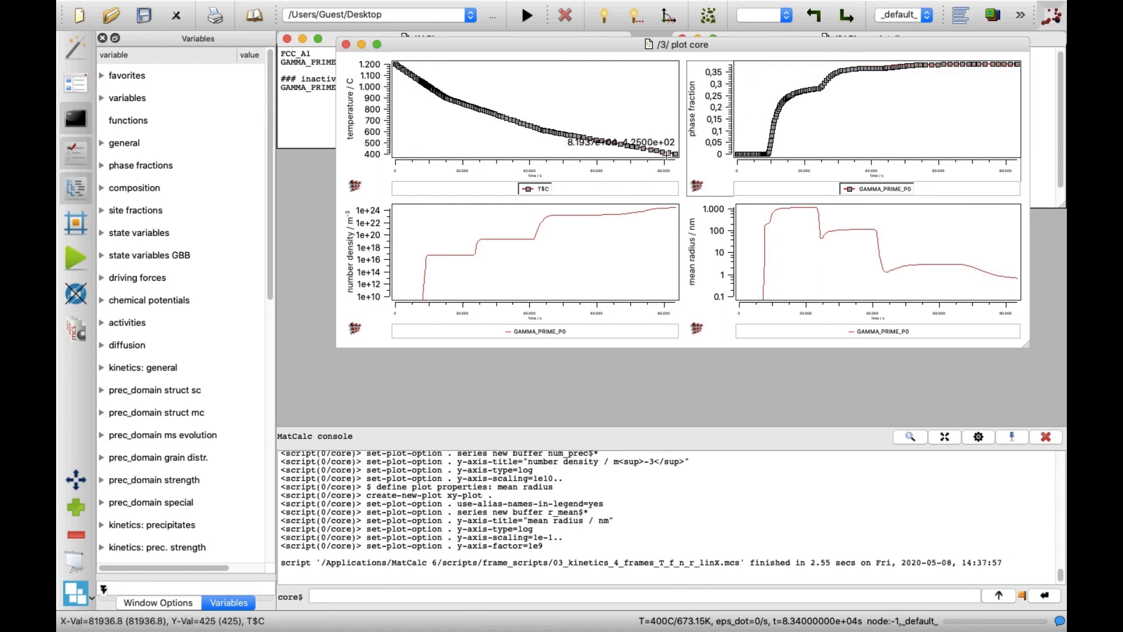
{"action": "left_click", "coordinate": [555, 215]}
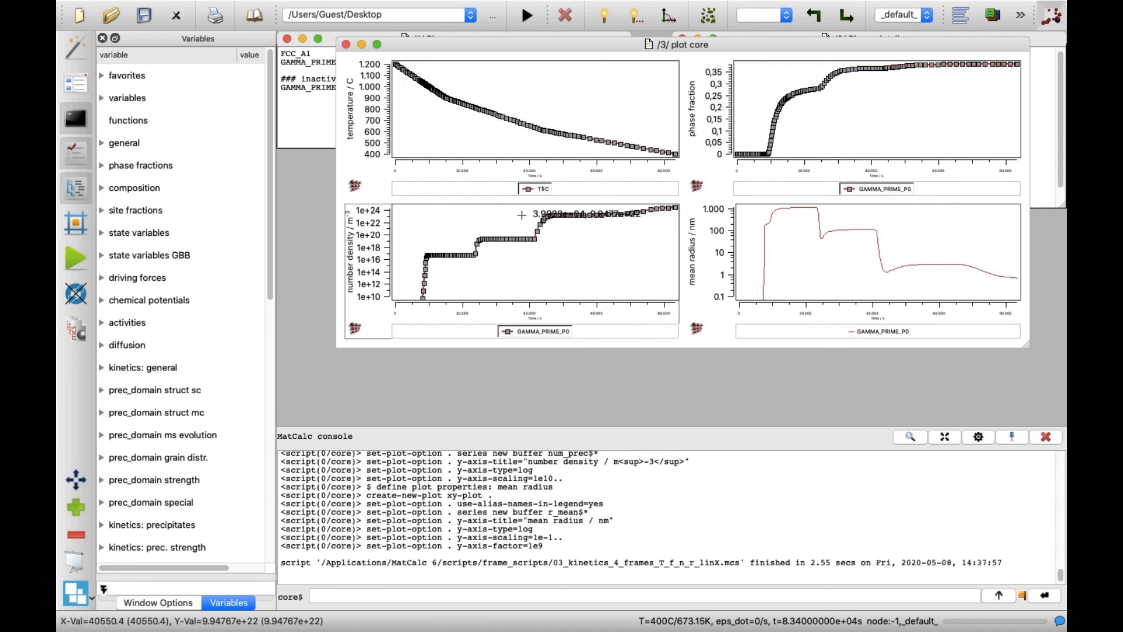
{"action": "left_click_drag", "start_coordinate": [422, 287], "coordinate": [630, 238]}
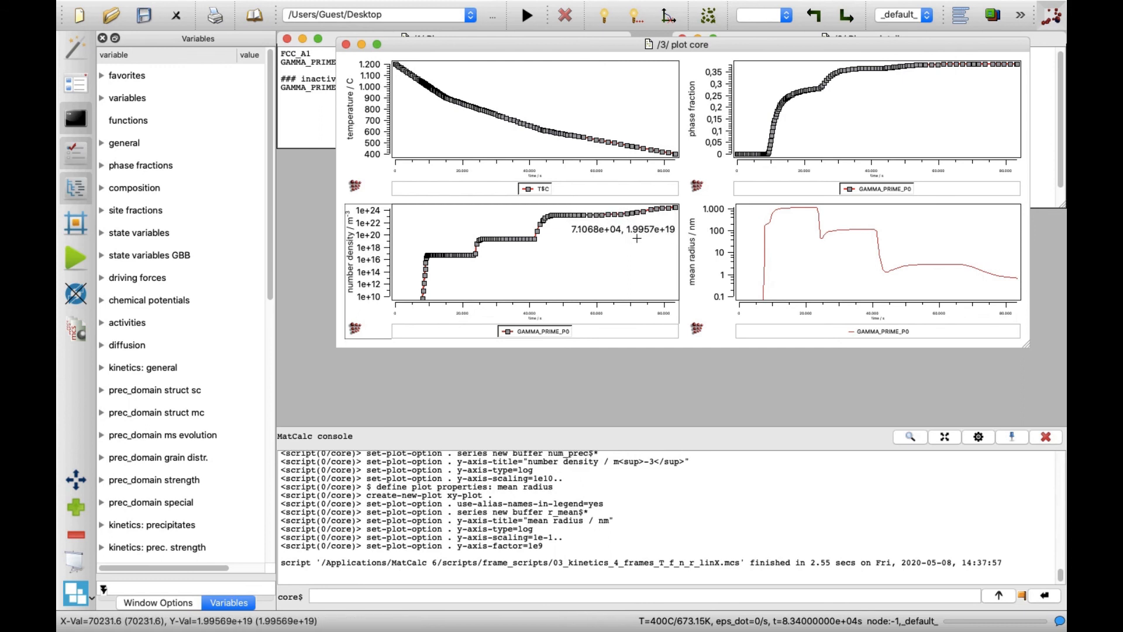
{"action": "left_click_drag", "start_coordinate": [738, 242], "coordinate": [891, 293]}
{"action": "left_click", "coordinate": [766, 240]}
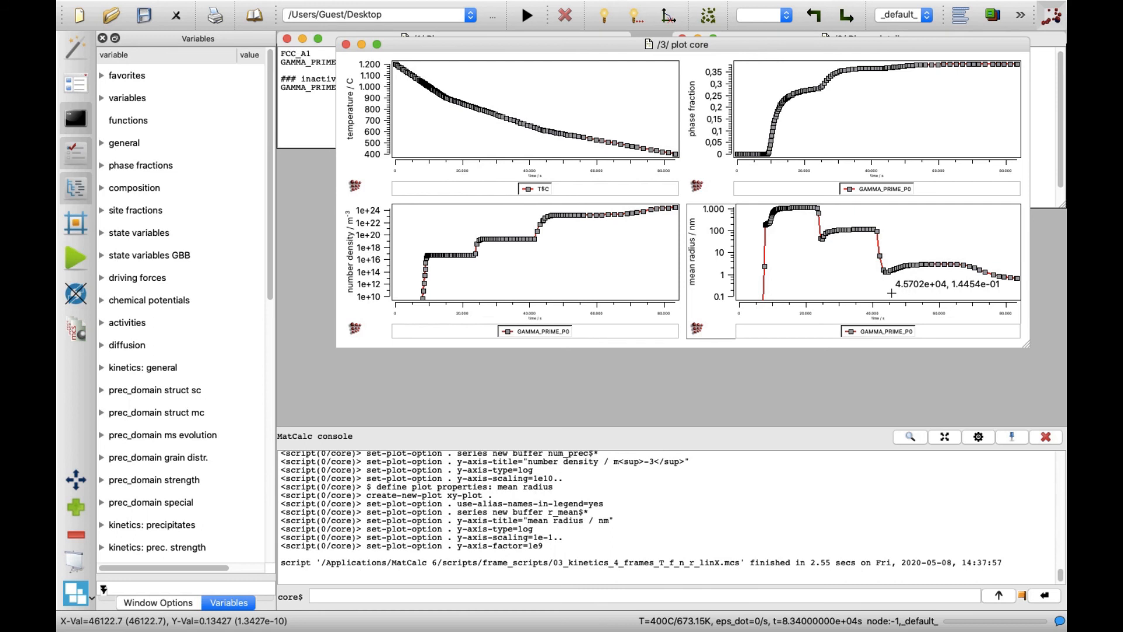